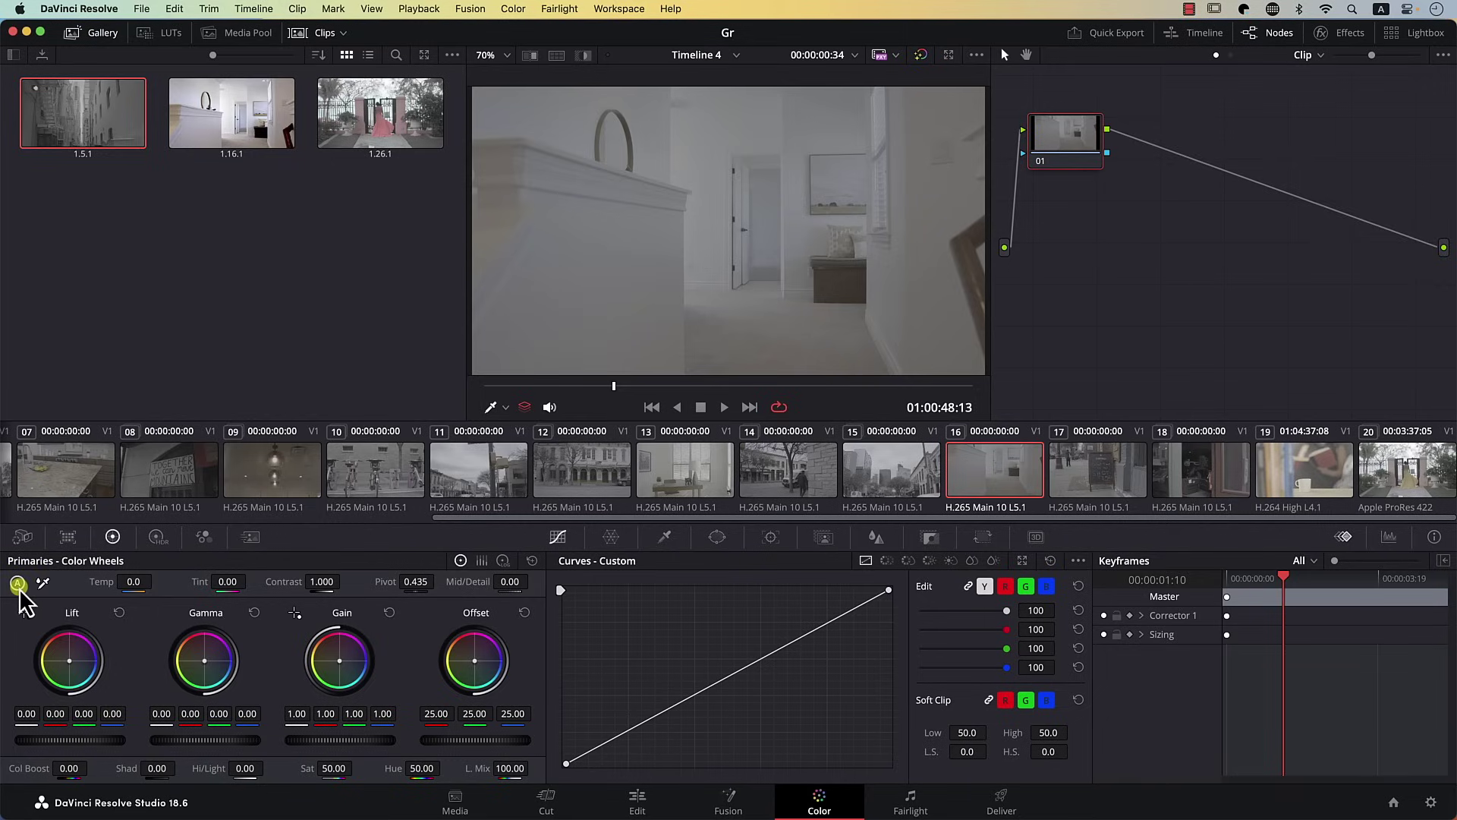
Auto-balance clip 16's colours with Auto Balance in the Color Wheels panel.
{"action": "left_click", "coordinate": [18, 584]}
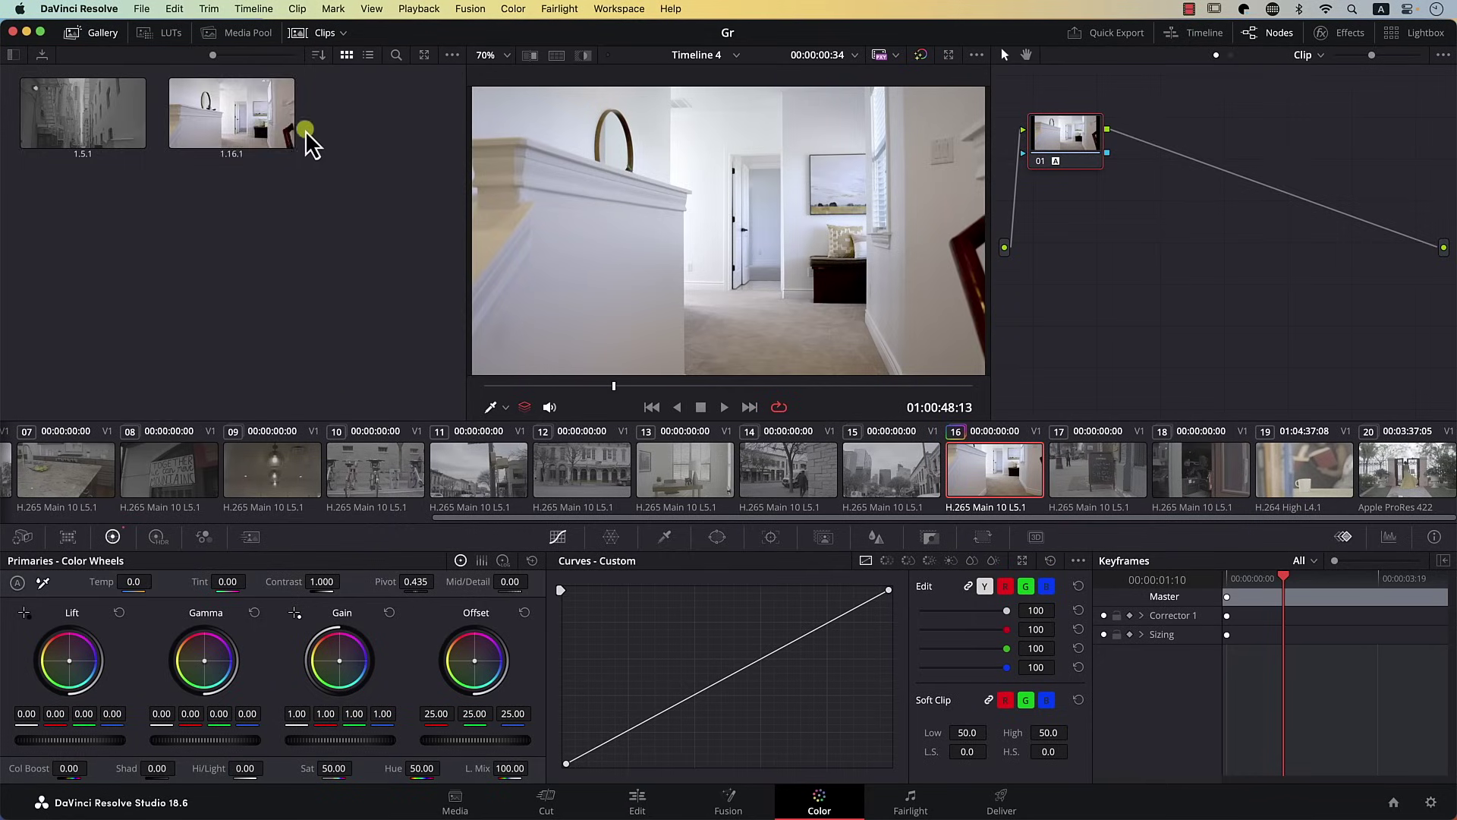
Delete all existing stills from the gallery.
{"action": "key", "text": "Delete"}
{"action": "key", "text": "Delete"}
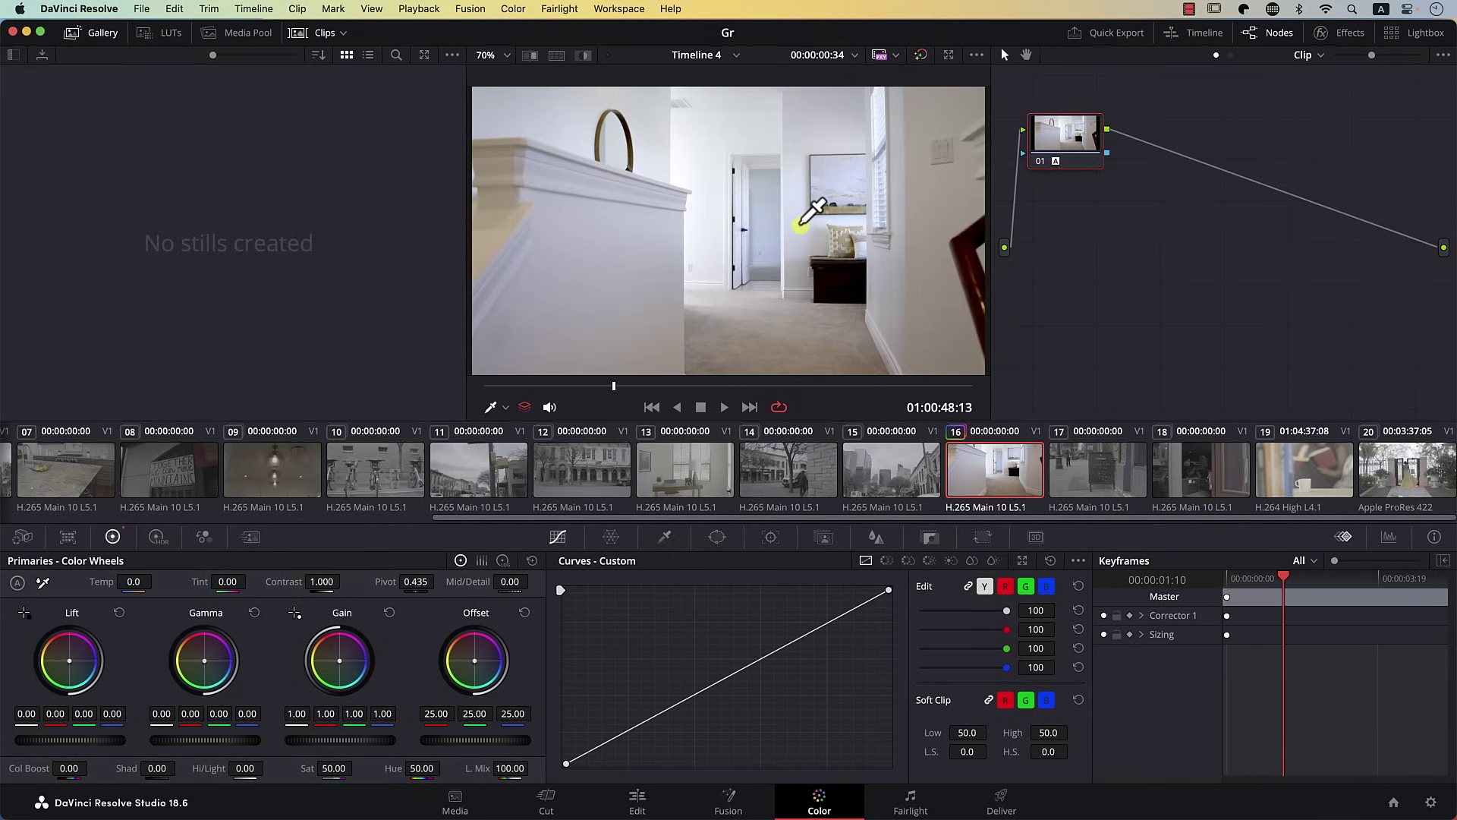
Grab clip 16's balanced look as still 1.16.1, then reset its grade to flat.
{"action": "right_click", "coordinate": [802, 225]}
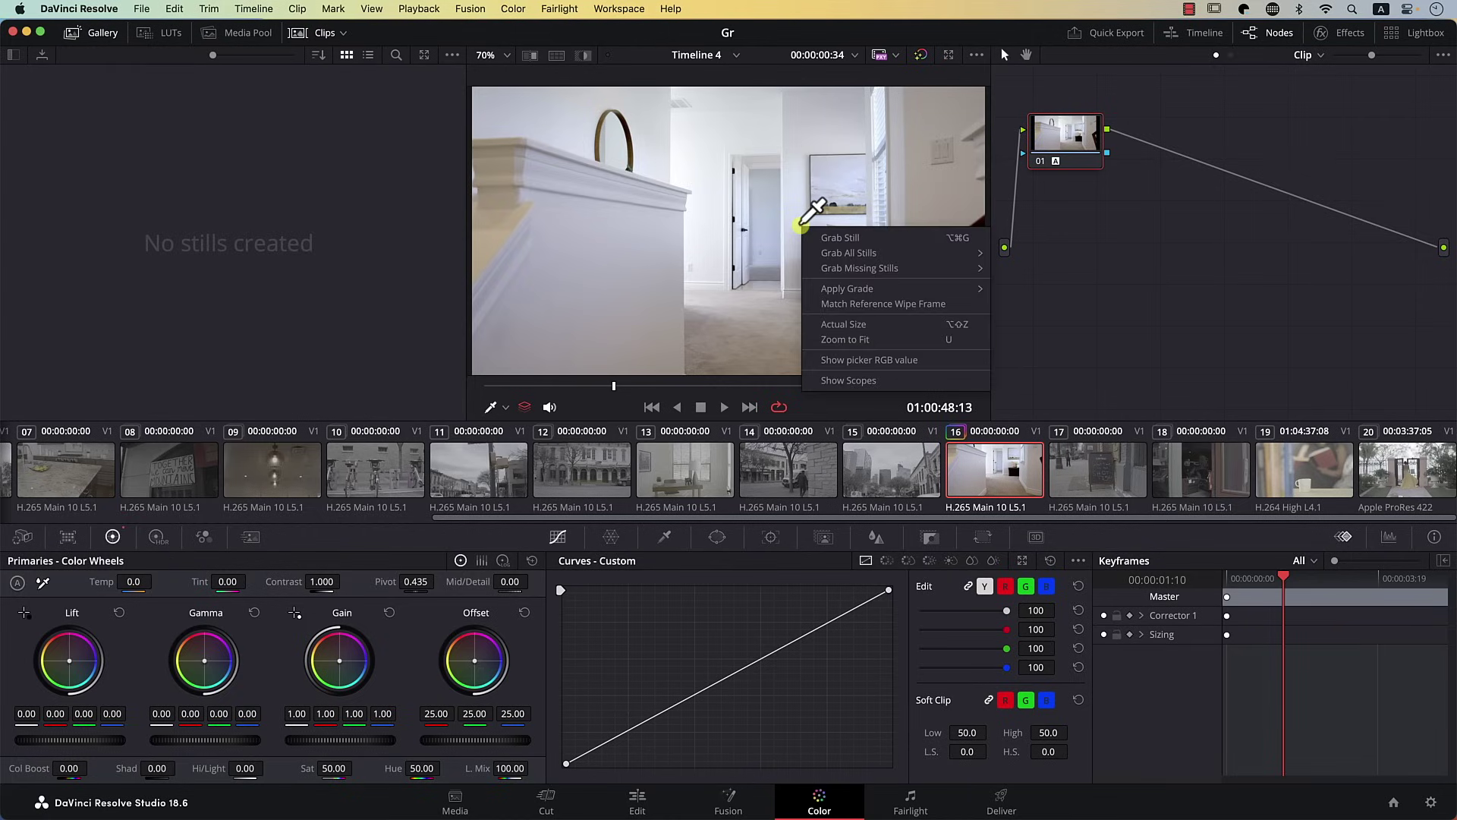
{"action": "left_click", "coordinate": [813, 240]}
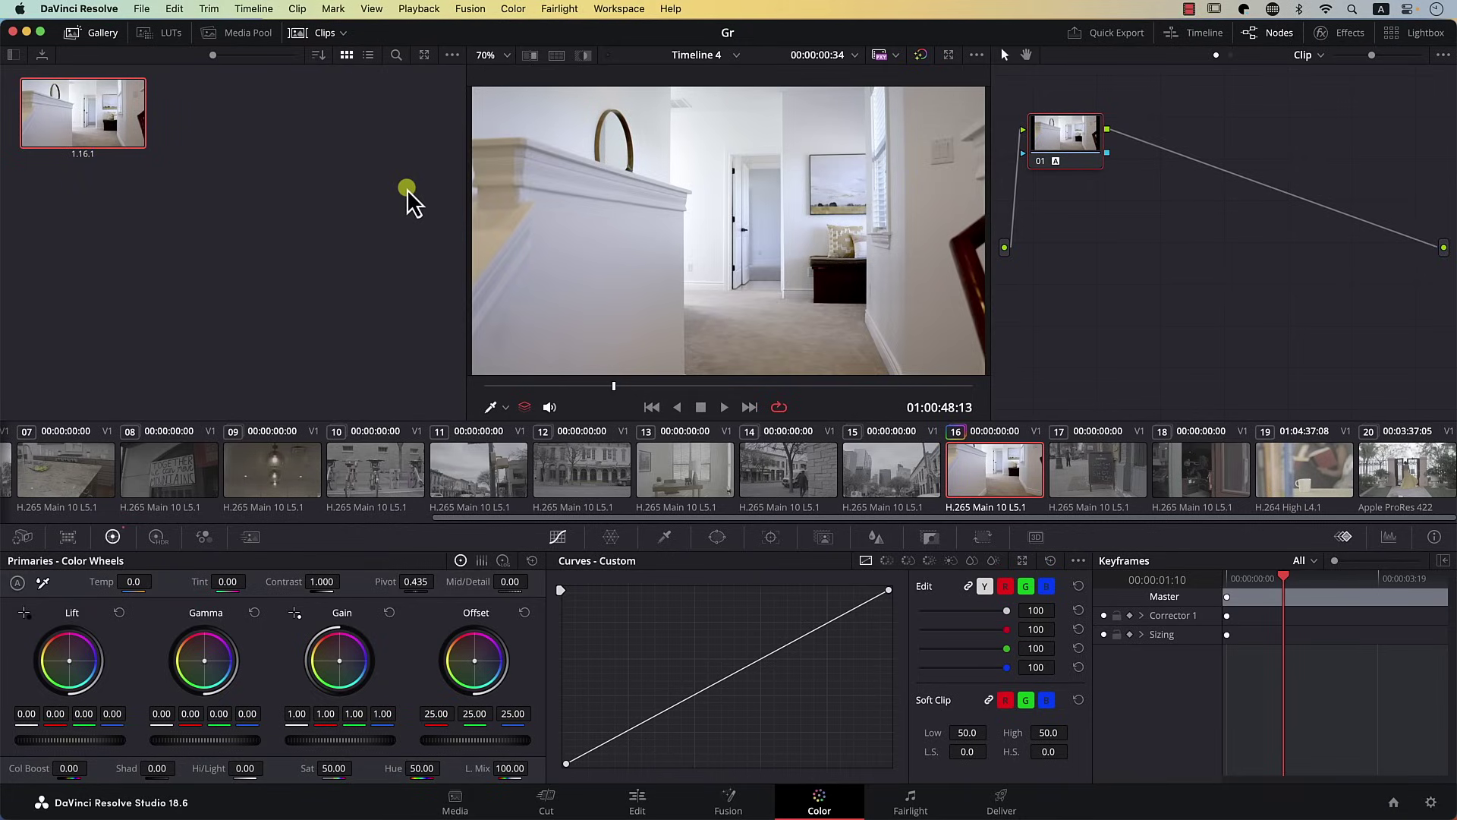
{"action": "left_click", "coordinate": [1094, 137]}
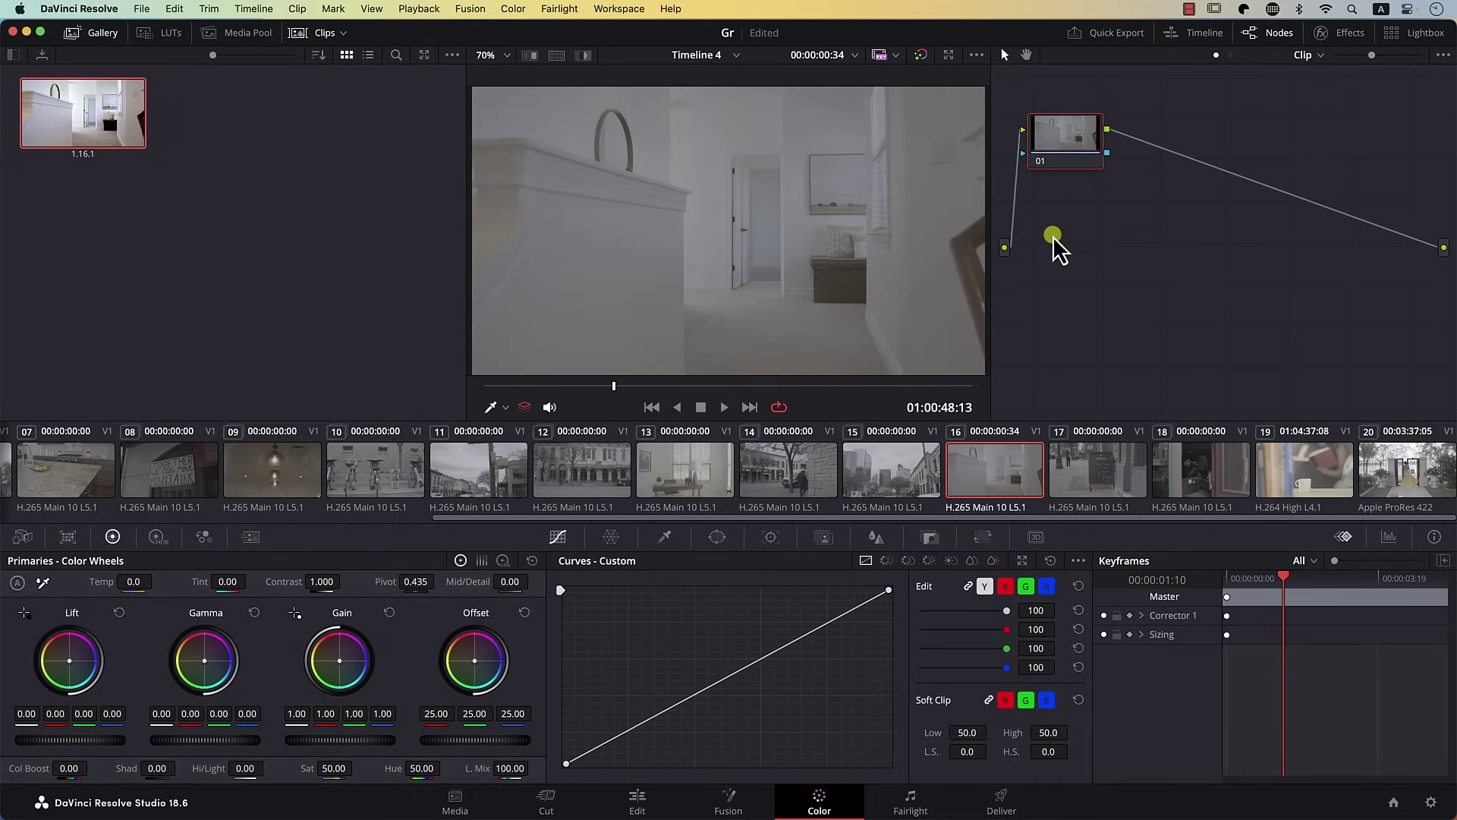
Show the Waveform scope and set Shad 100 and Hi/Light -100 on clip 16.
{"action": "left_click", "coordinate": [1386, 538]}
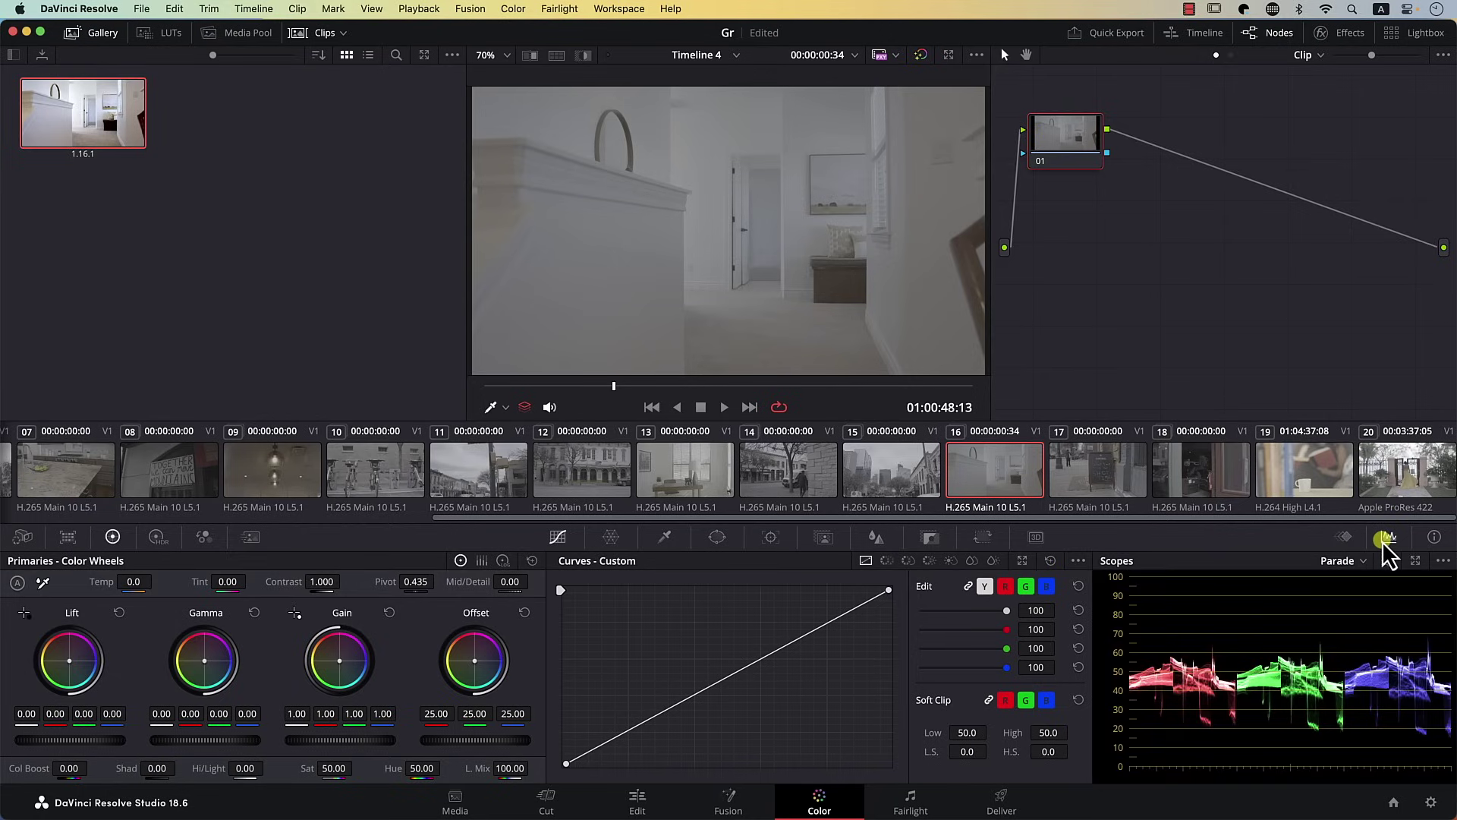
{"action": "left_click", "coordinate": [1358, 573]}
{"action": "left_click", "coordinate": [1362, 592]}
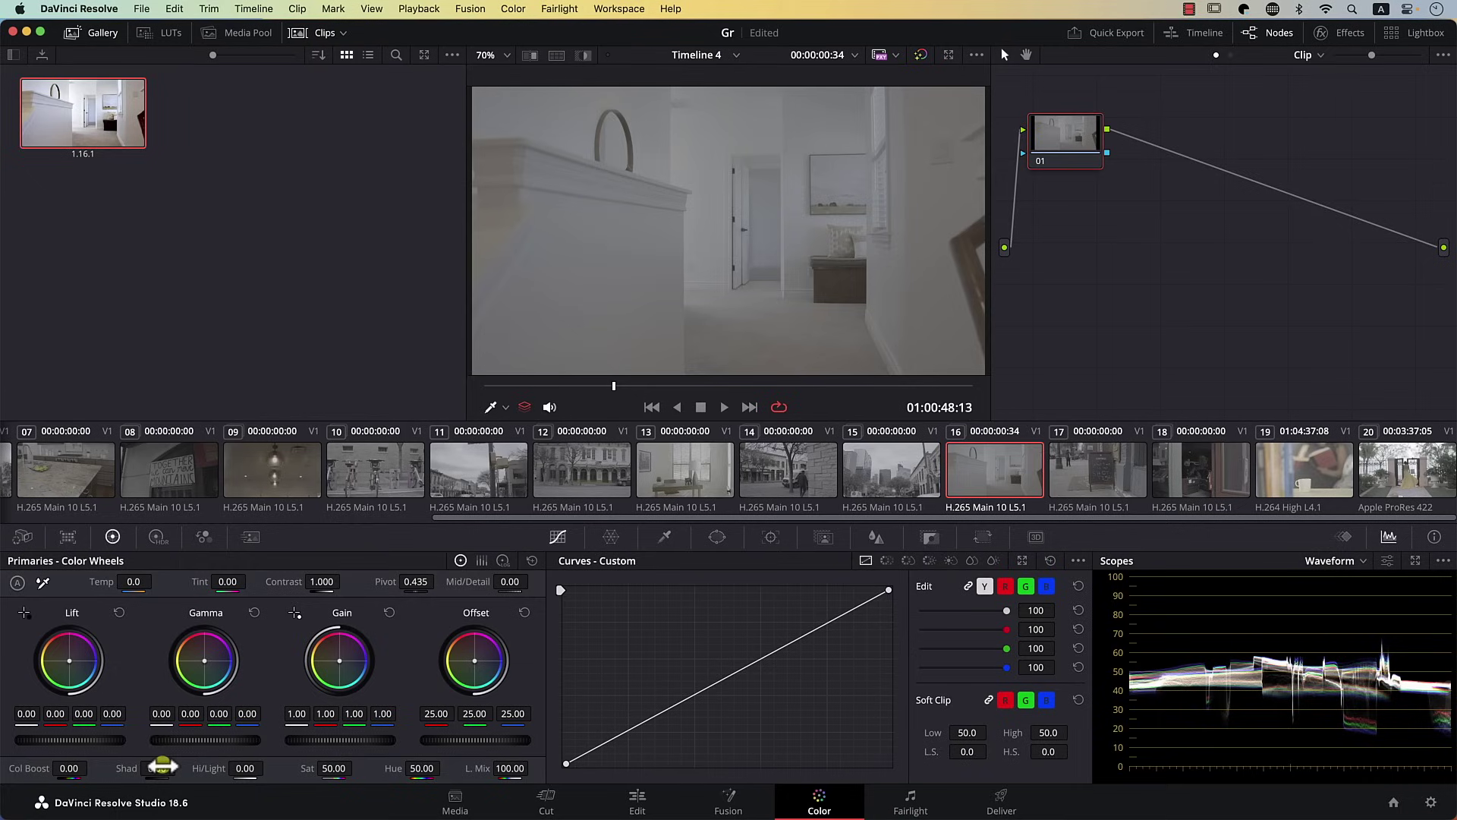
{"action": "left_click_drag", "start_coordinate": [162, 765], "coordinate": [433, 771]}
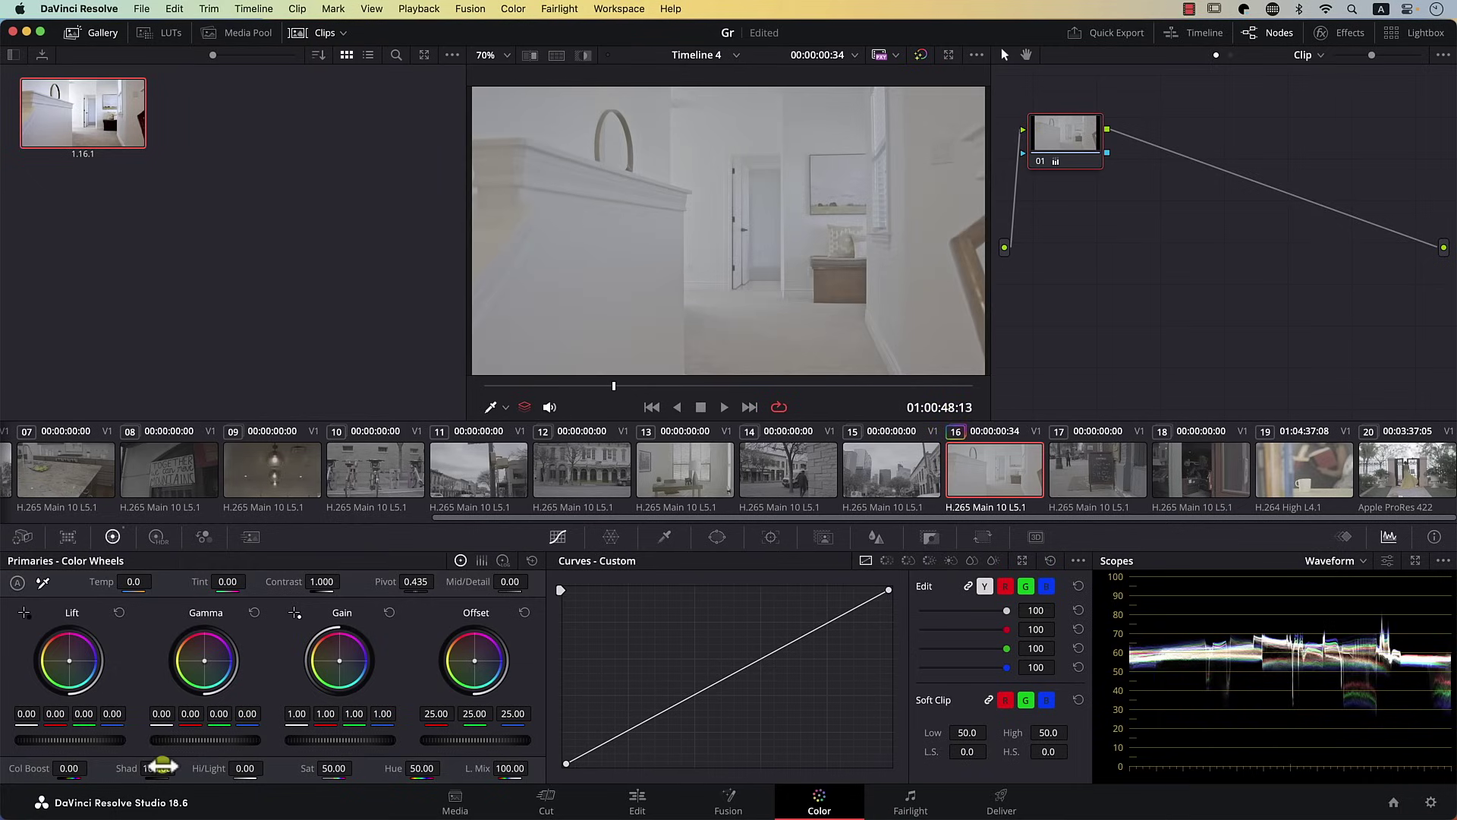
{"action": "left_click_drag", "start_coordinate": [245, 770], "coordinate": [114, 769]}
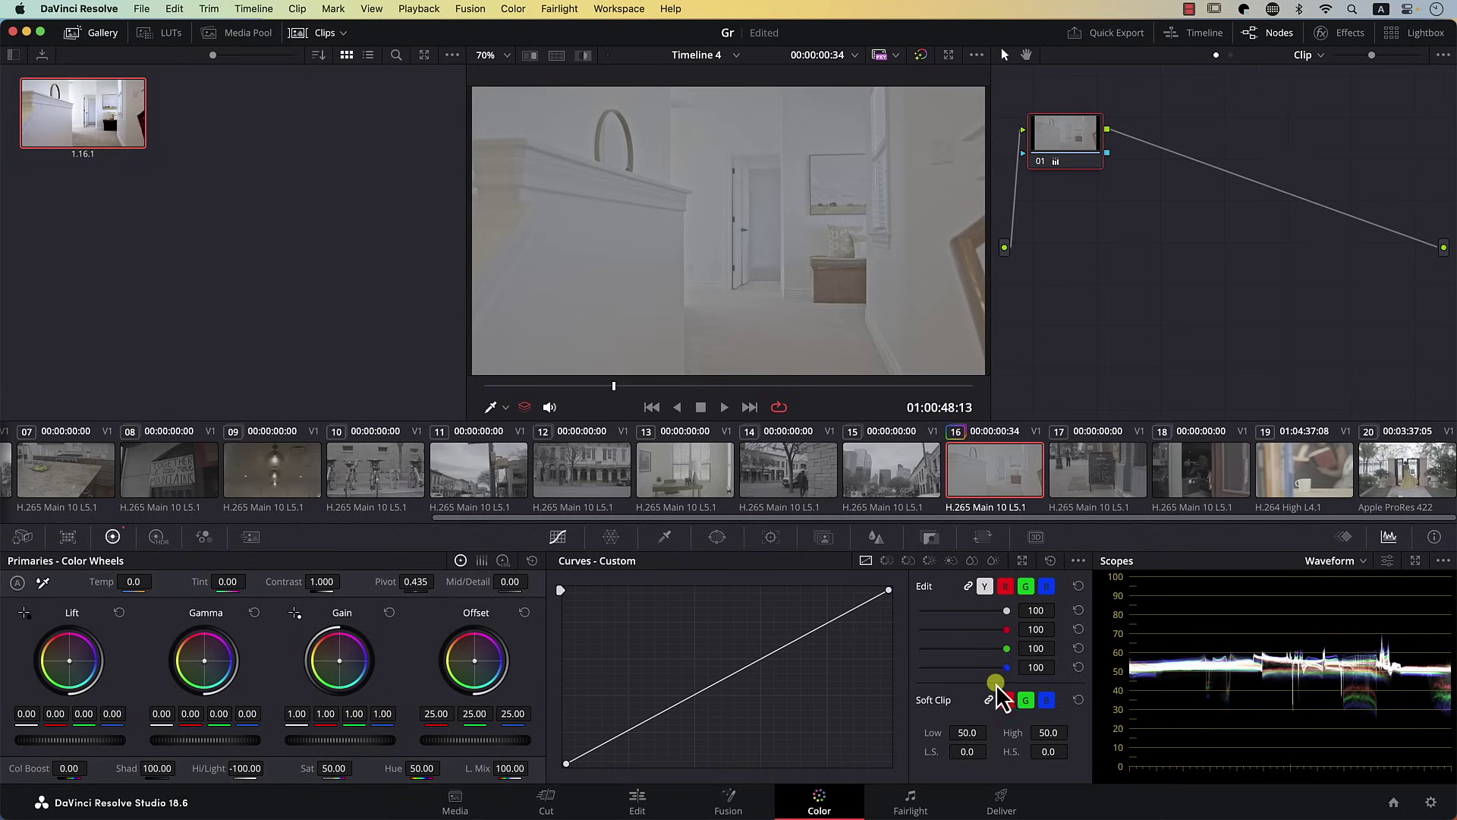
Compare the clip with and without its grade, then add serial node 02 and auto-balance clip 16 on it.
{"action": "key", "text": "shift+d"}
{"action": "key", "text": "shift+d"}
{"action": "key", "text": "shift+d"}
{"action": "key", "text": "shift+d"}
{"action": "key", "text": "shift+d"}
{"action": "key", "text": "shift+d"}
{"action": "key", "text": "shift+d"}
{"action": "key", "text": "shift+d"}
{"action": "key", "text": "alt+s"}
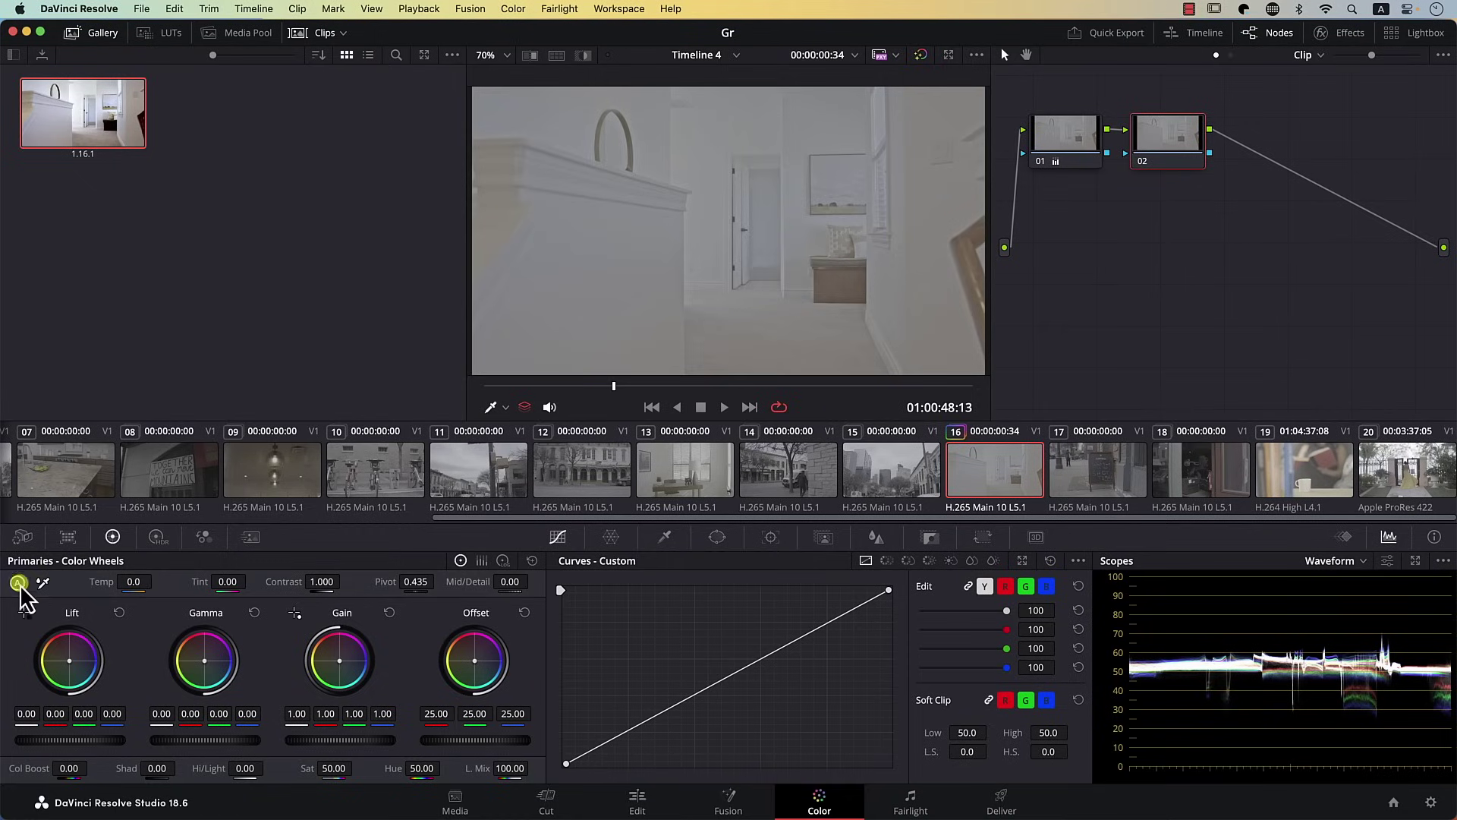
{"action": "left_click", "coordinate": [17, 583]}
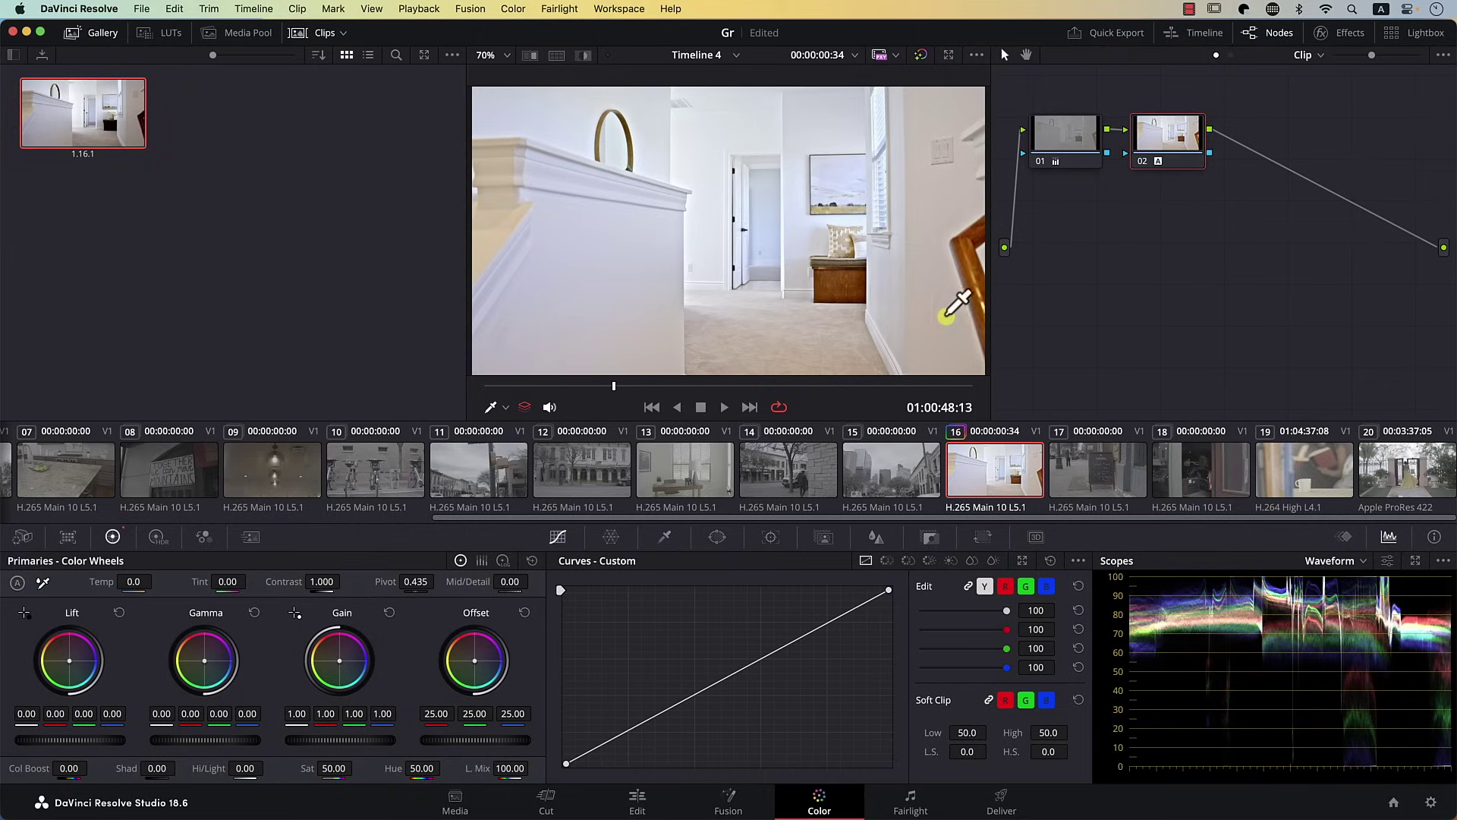
Wipe-compare clip 16 against still 1.16.1, moving the split to the left edge, then scrub to a later frame.
{"action": "double_click", "coordinate": [104, 148]}
{"action": "left_click_drag", "start_coordinate": [712, 317], "coordinate": [872, 308]}
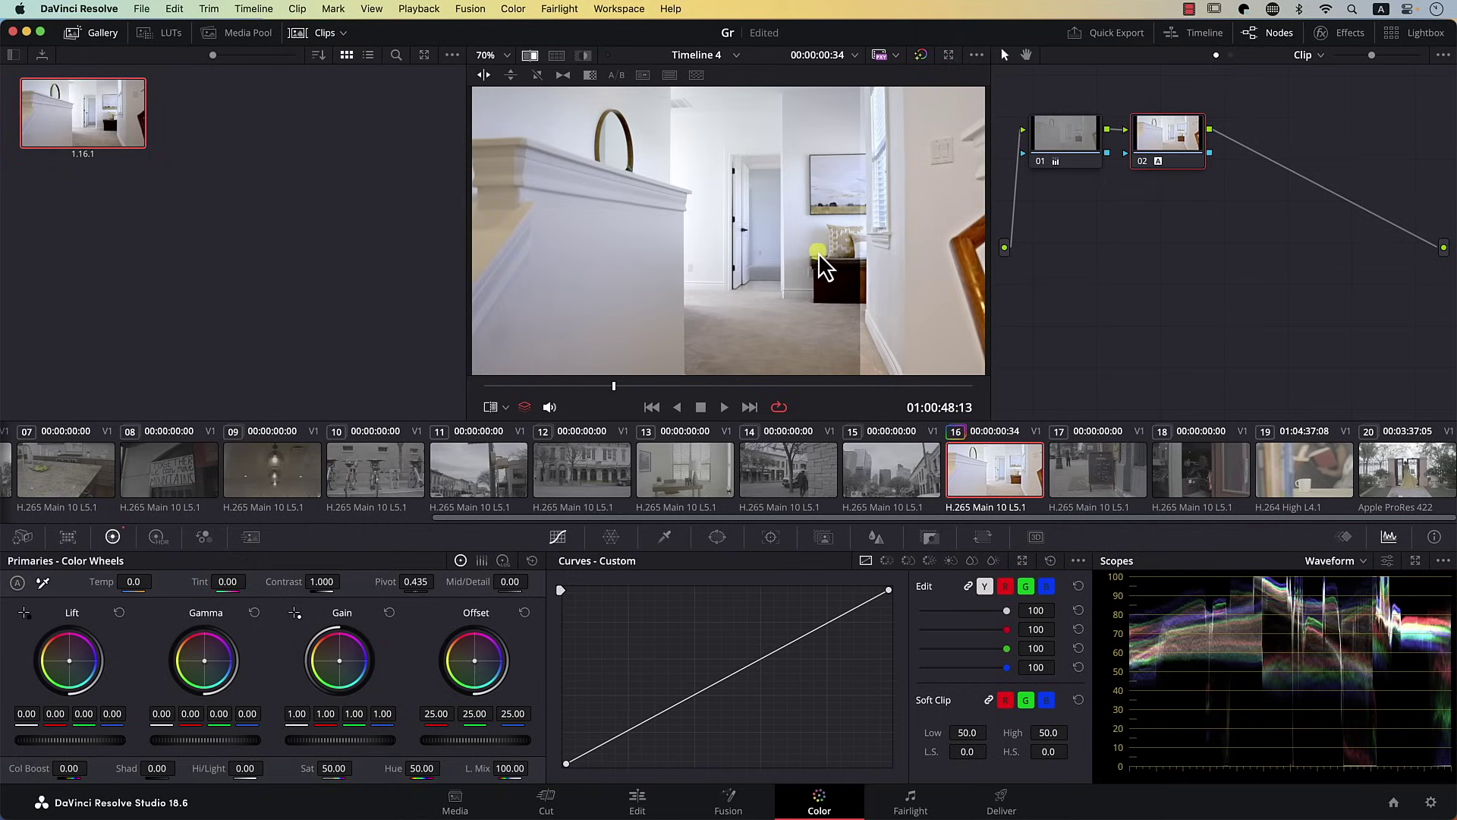
{"action": "left_click_drag", "start_coordinate": [896, 260], "coordinate": [474, 239]}
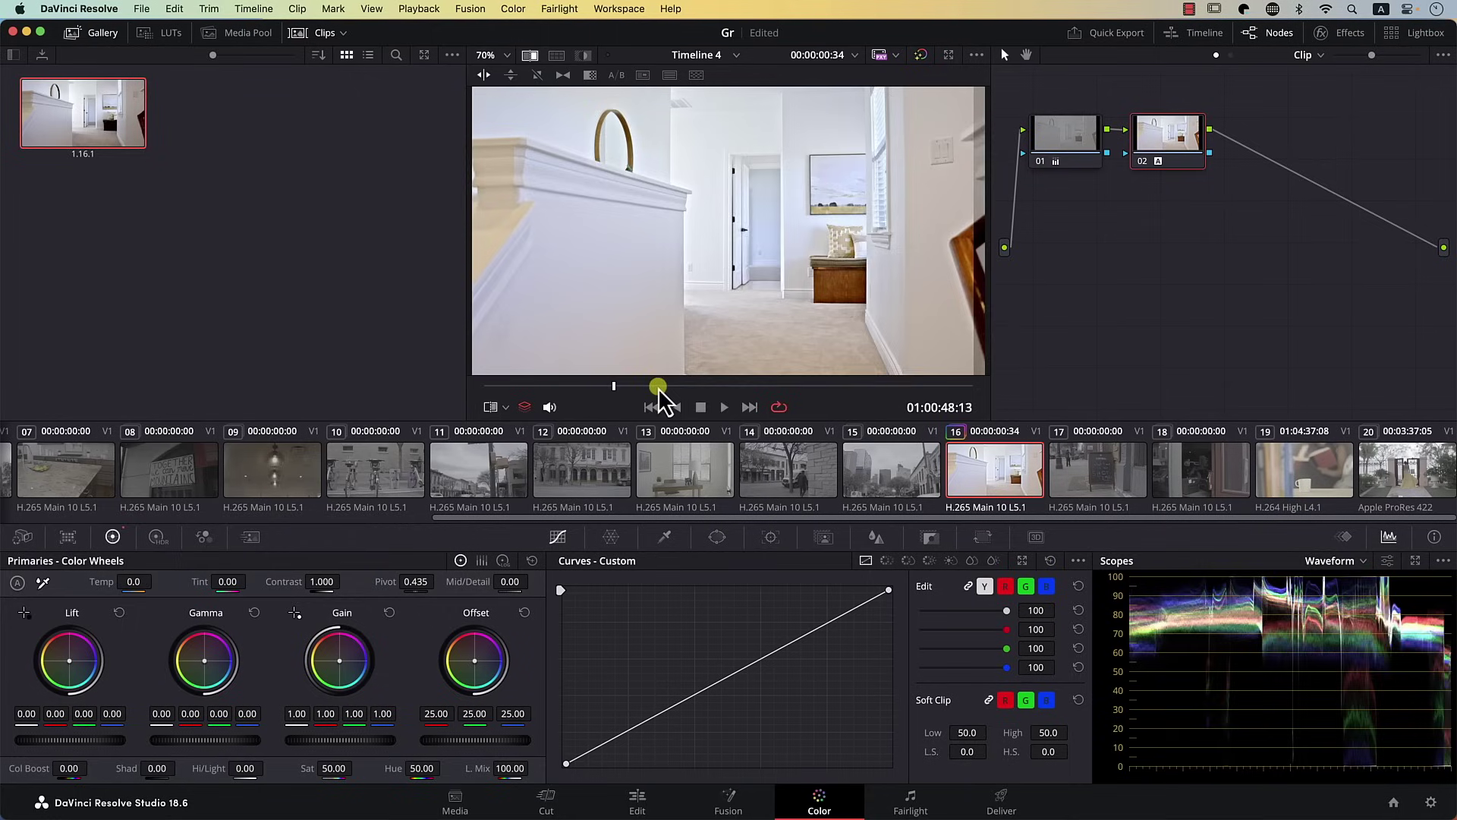
{"action": "left_click_drag", "start_coordinate": [658, 387], "coordinate": [754, 396]}
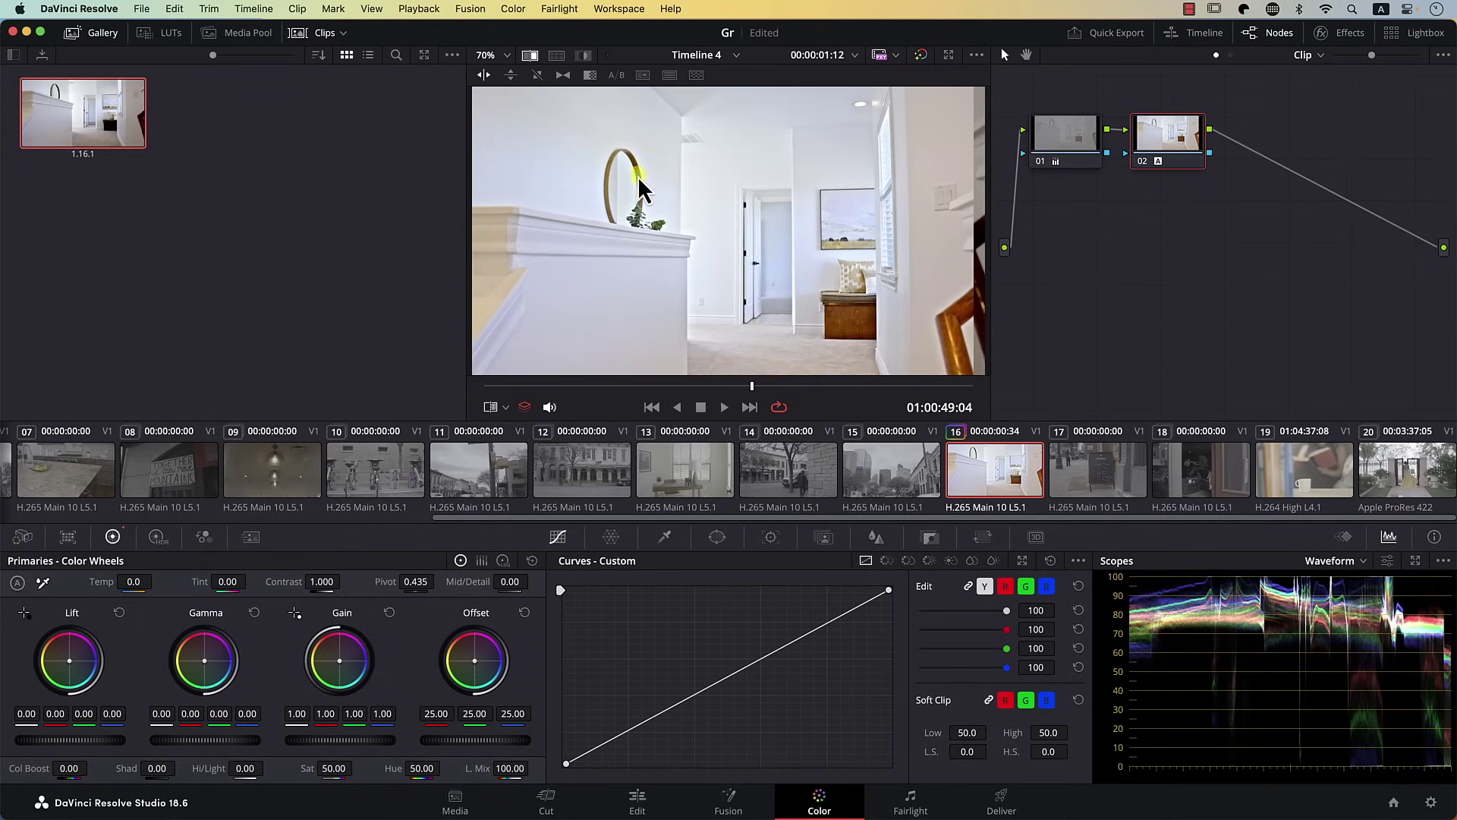
Scrub clip 16 to 01:00:49:11 and select flattening node 01 again.
{"action": "left_click_drag", "start_coordinate": [751, 384], "coordinate": [817, 385]}
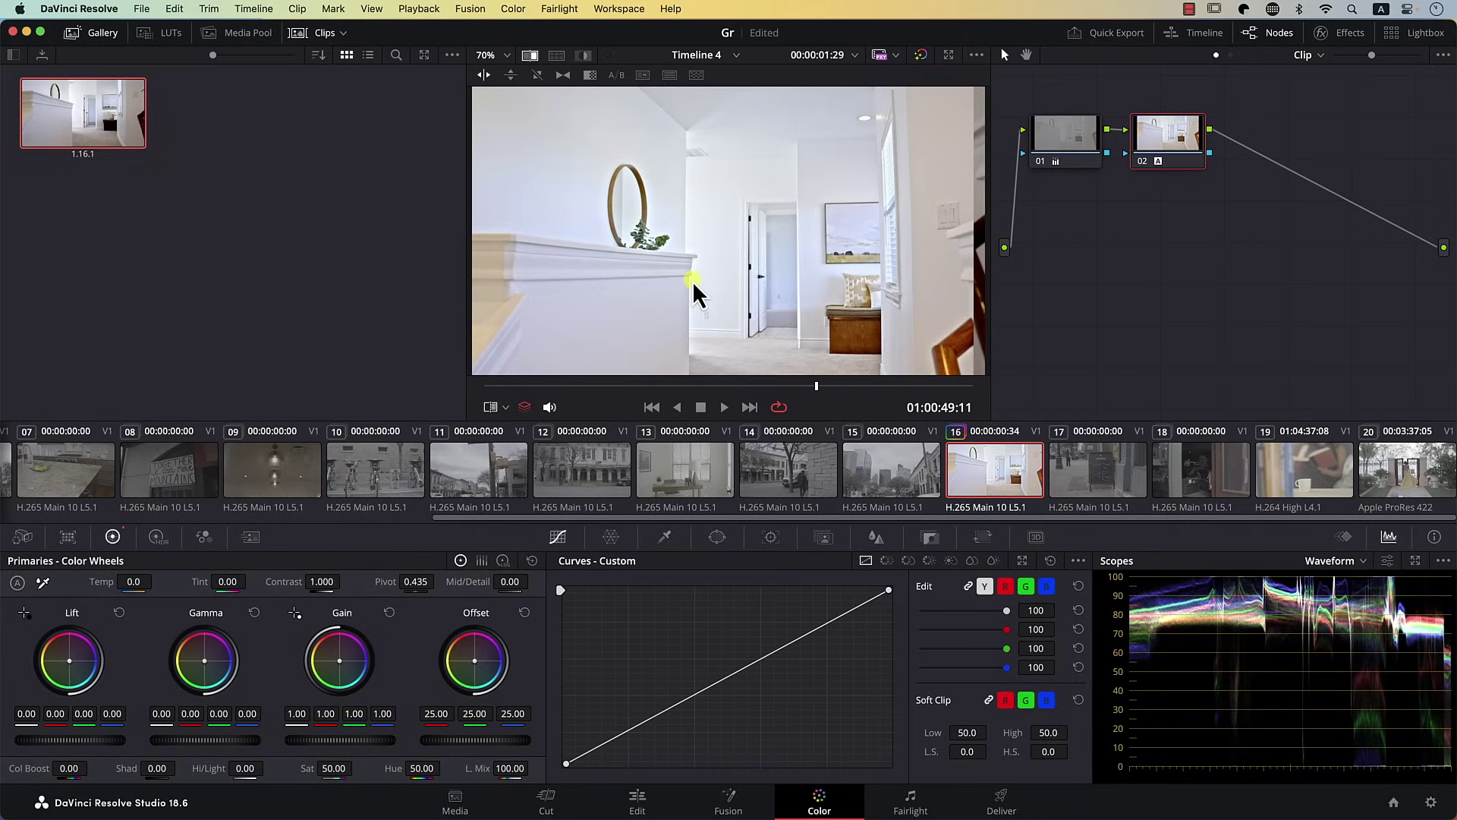
{"action": "left_click", "coordinate": [1083, 140]}
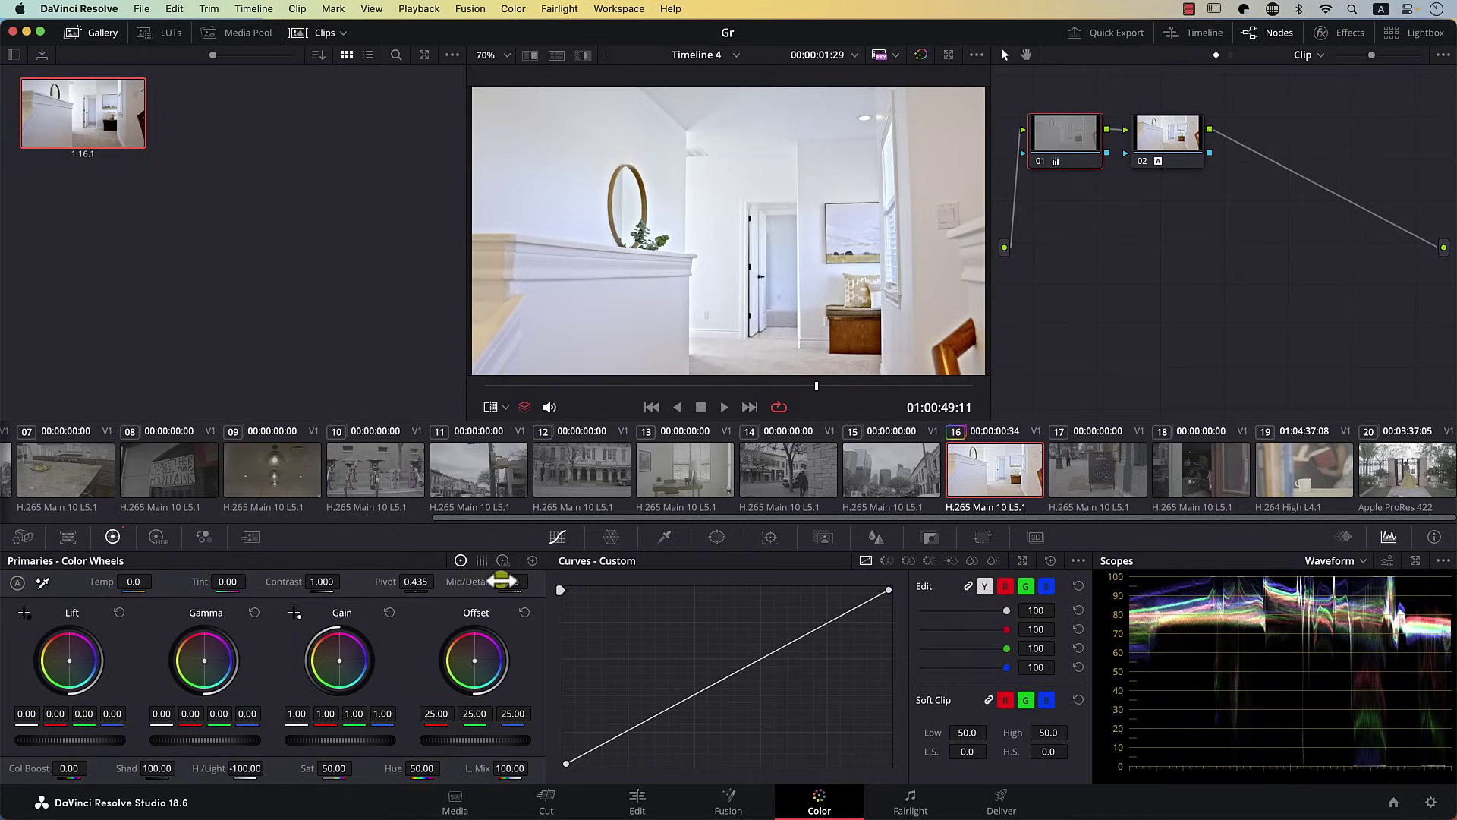
Try several Mid/Detail values, settling around -43 to soften the hallway clip.
{"action": "left_click_drag", "start_coordinate": [499, 580], "coordinate": [830, 569]}
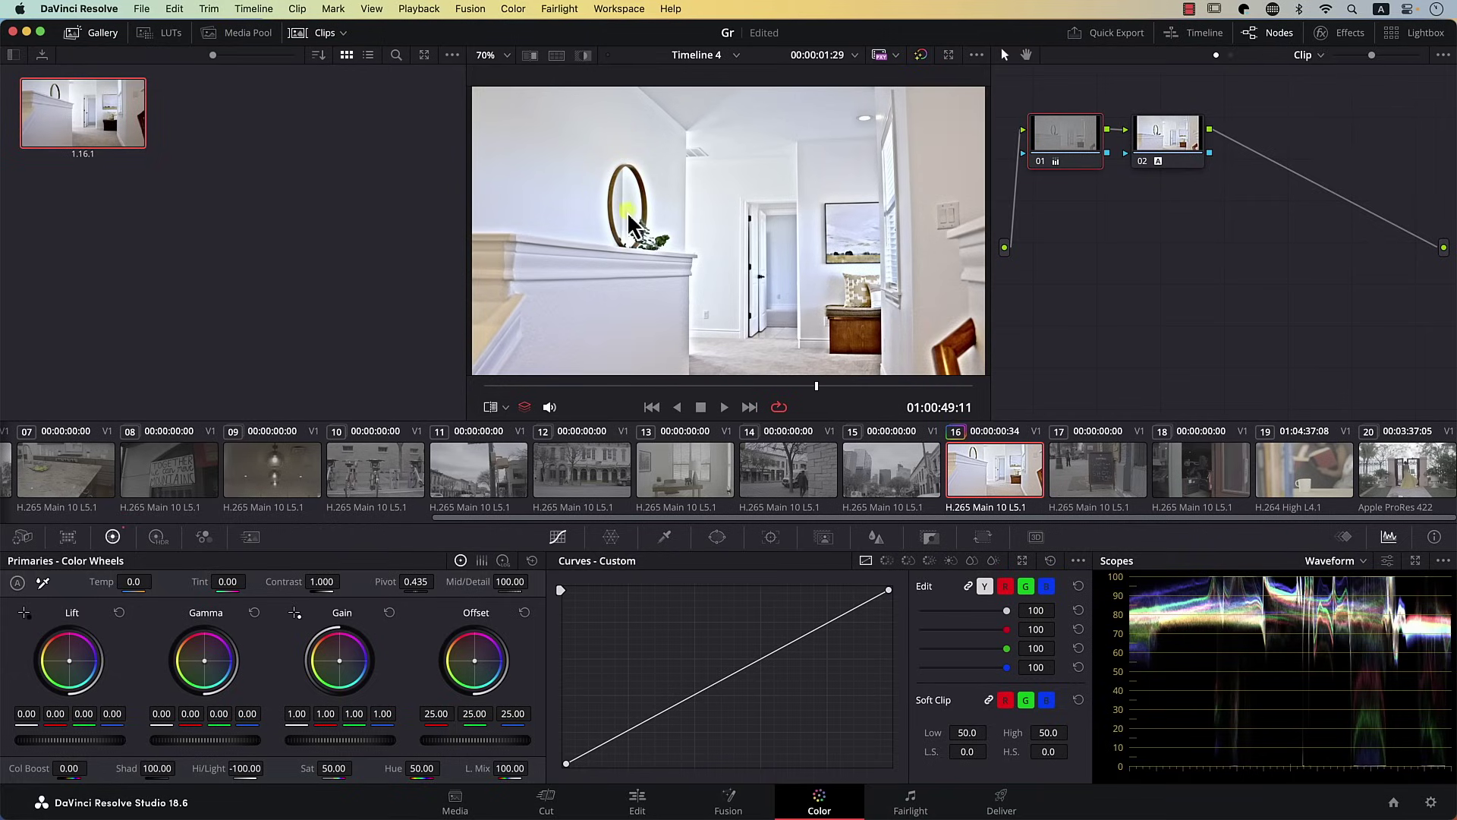
{"action": "left_click_drag", "start_coordinate": [715, 378], "coordinate": [799, 386]}
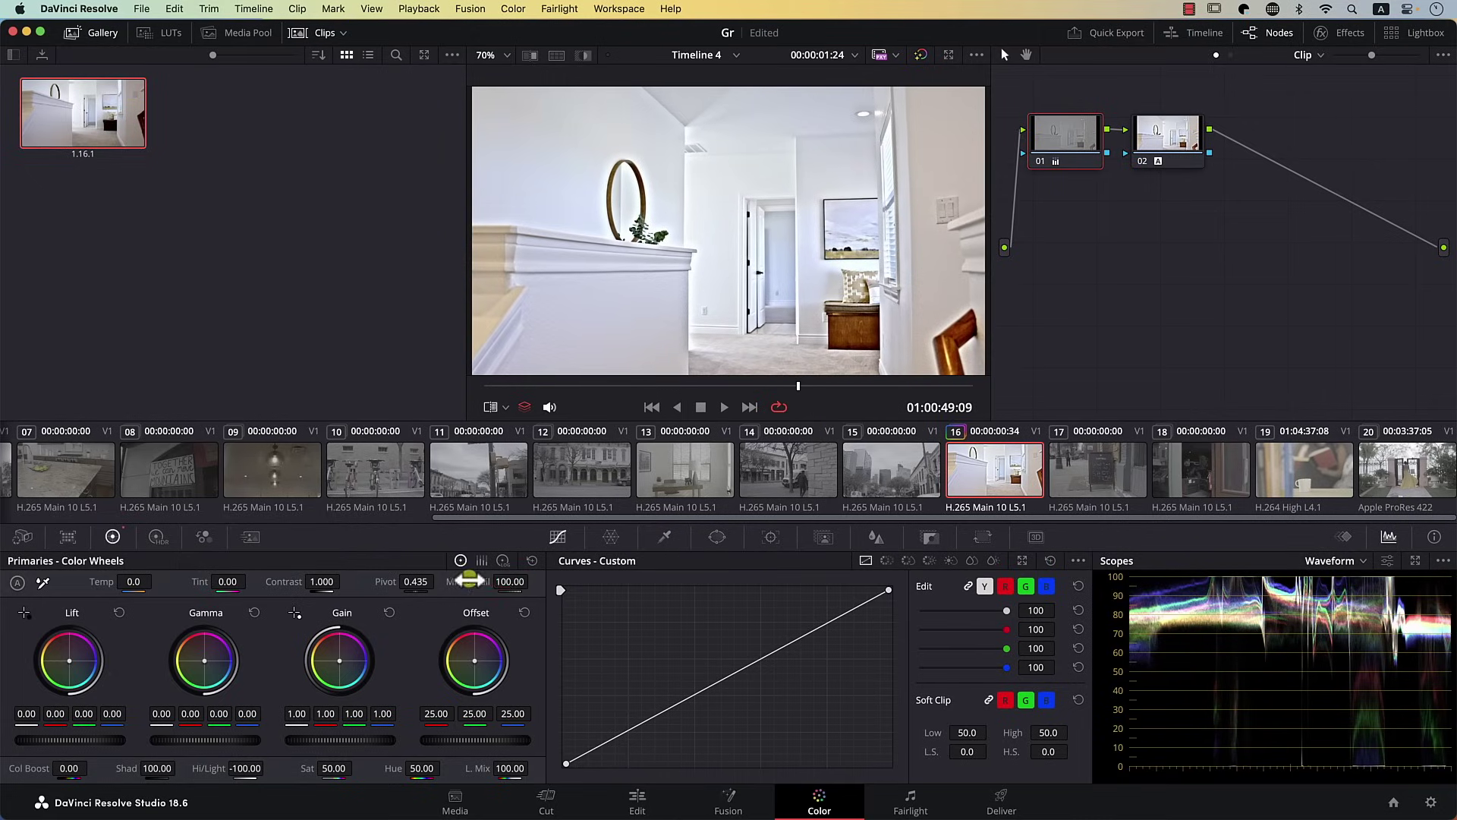
{"action": "left_click_drag", "start_coordinate": [499, 581], "coordinate": [206, 540]}
{"action": "left_click_drag", "start_coordinate": [668, 384], "coordinate": [834, 389]}
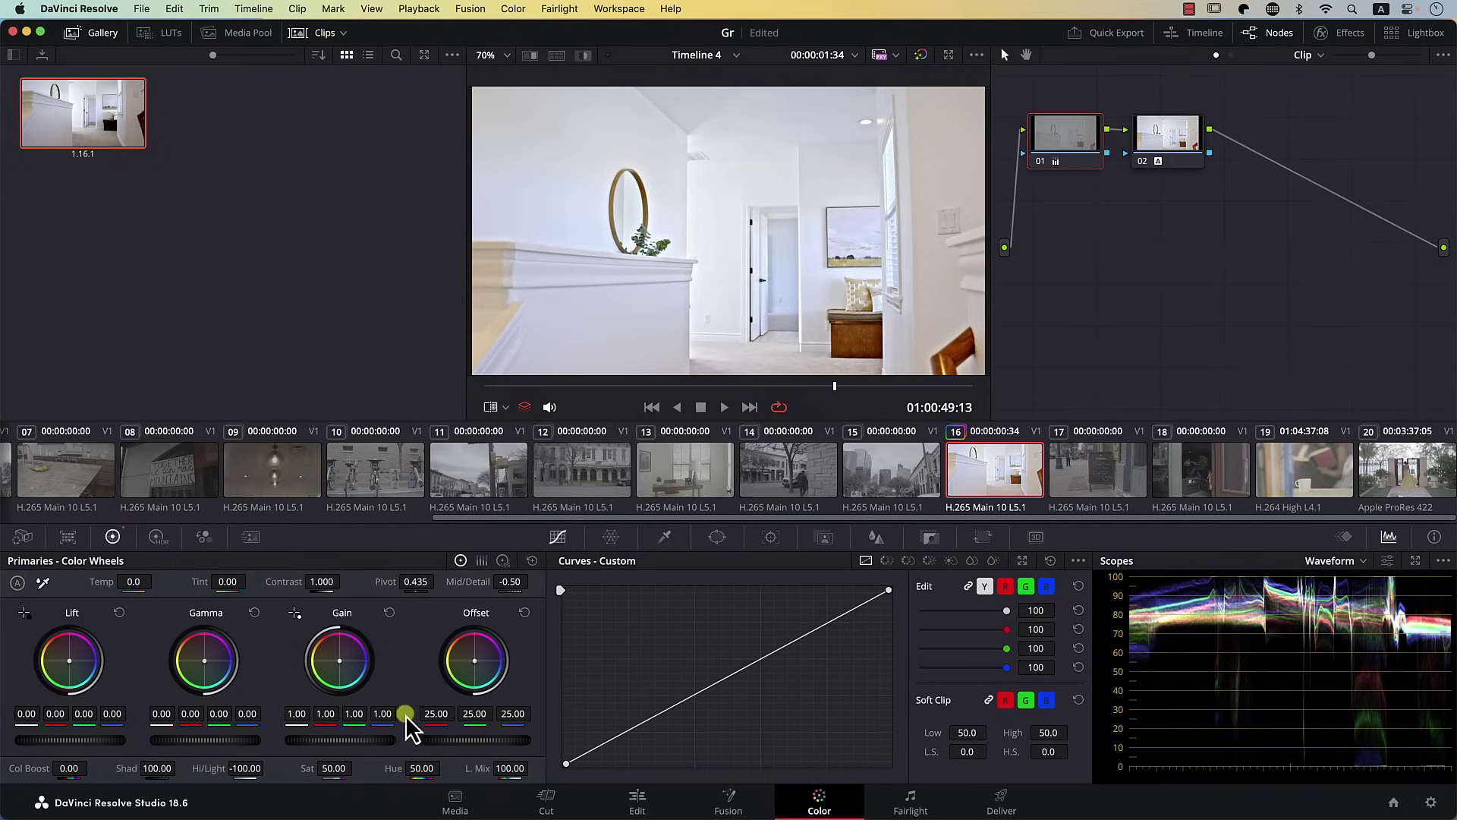
{"action": "left_click_drag", "start_coordinate": [509, 580], "coordinate": [449, 579]}
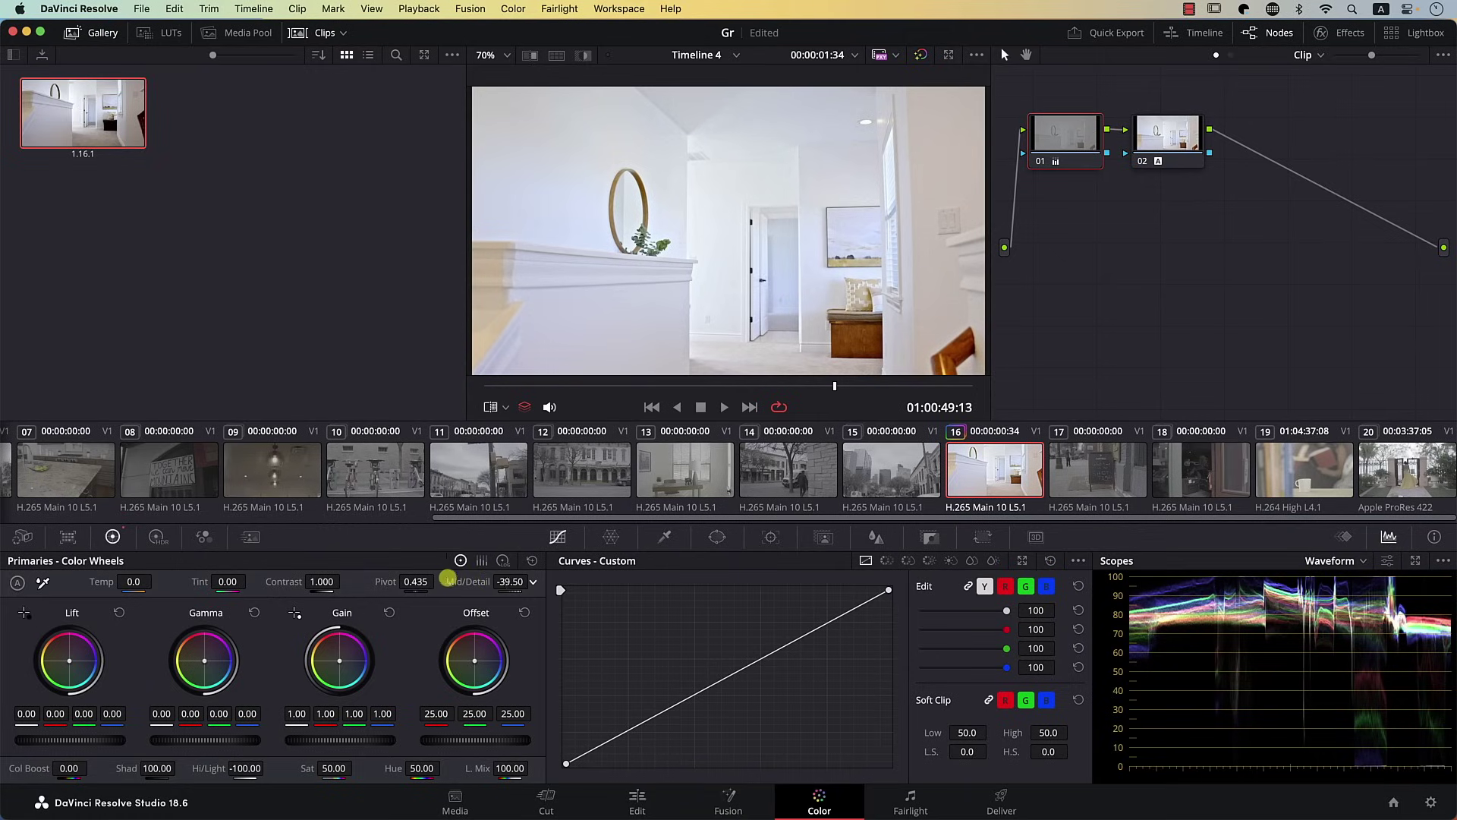
{"action": "left_click", "coordinate": [871, 385]}
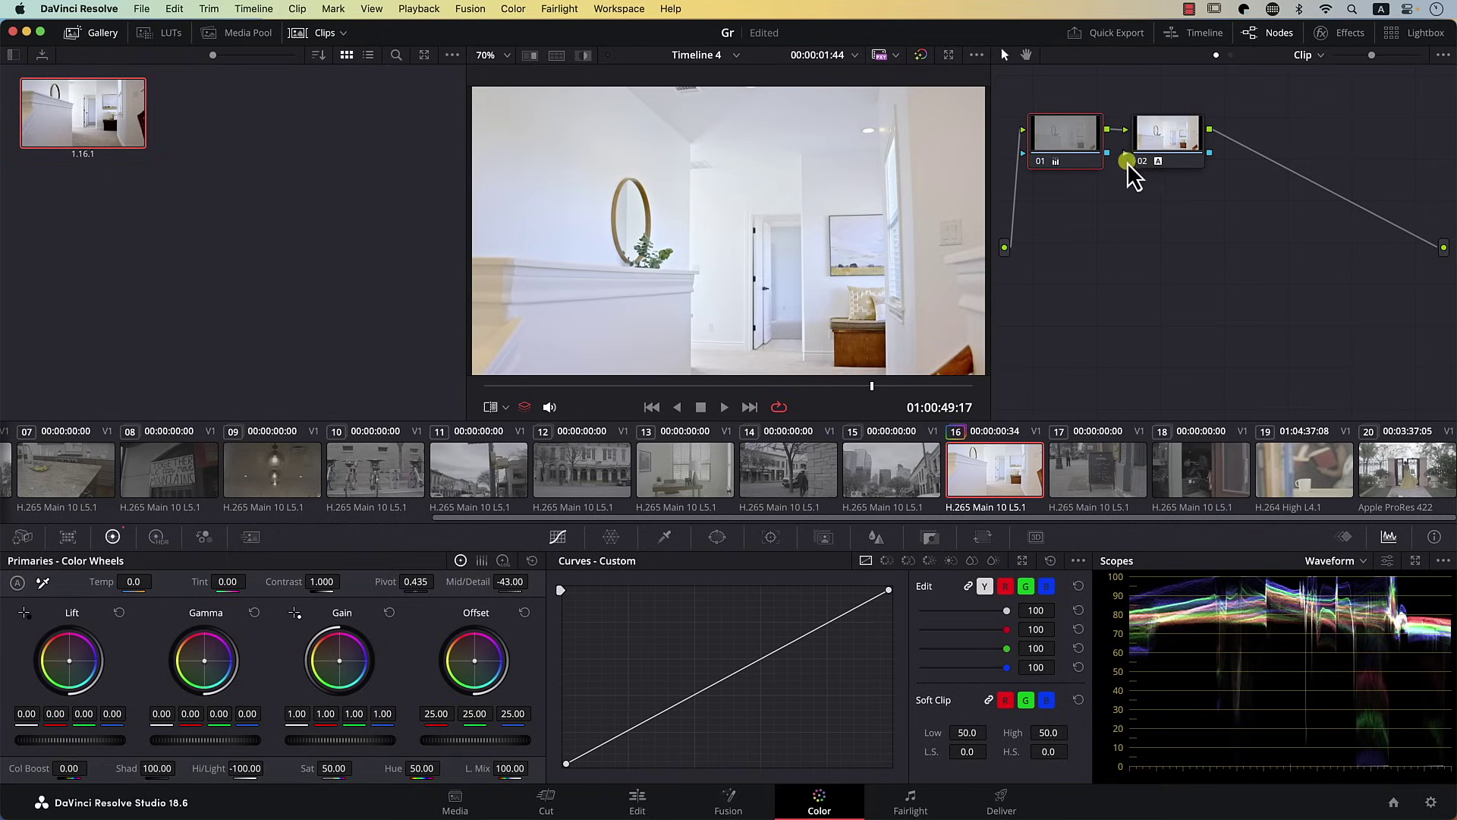
Switch to clip 18, the guitar-player shot.
{"action": "left_click", "coordinate": [1161, 156]}
{"action": "key", "text": "alt+s"}
{"action": "left_click_drag", "start_coordinate": [230, 736], "coordinate": [165, 741]}
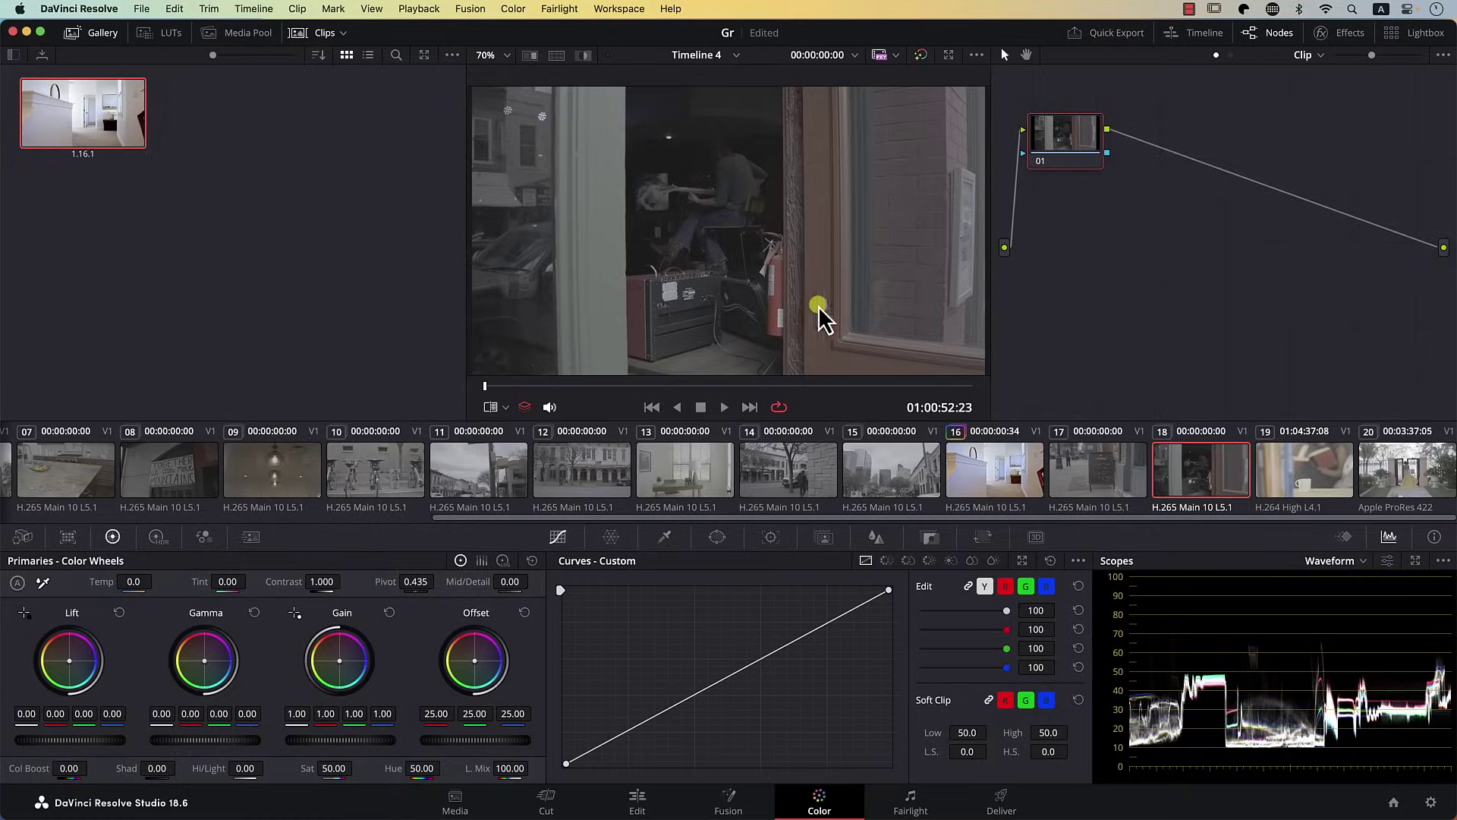
Grab a still of the guitar shot, undo Auto Balance, and set Shad 100, Hi/Light -100.
{"action": "left_click", "coordinate": [18, 584]}
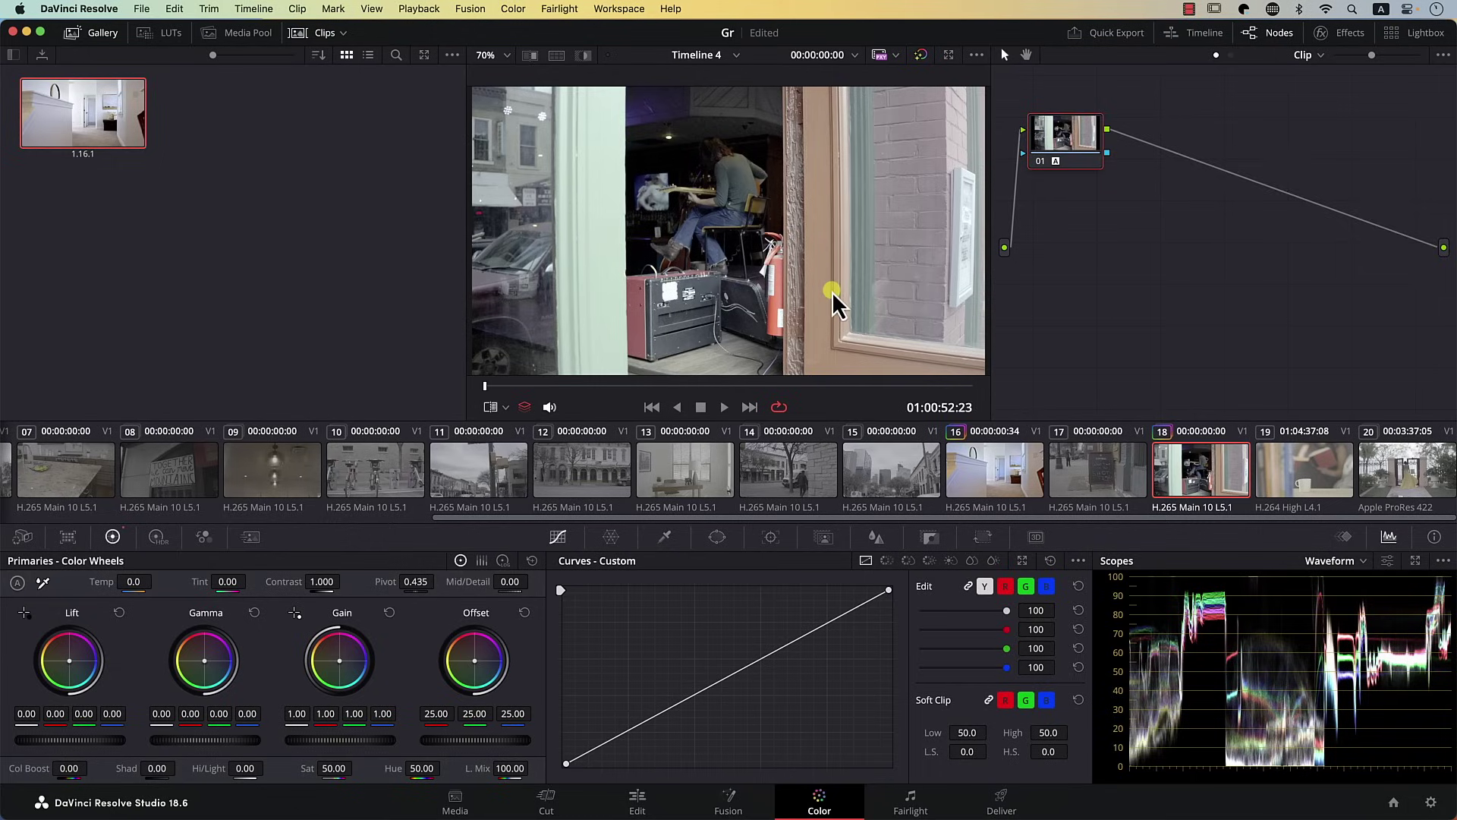
{"action": "key", "text": "alt+super+g"}
{"action": "key", "text": "super+z"}
{"action": "left_click_drag", "start_coordinate": [162, 767], "coordinate": [1048, 715]}
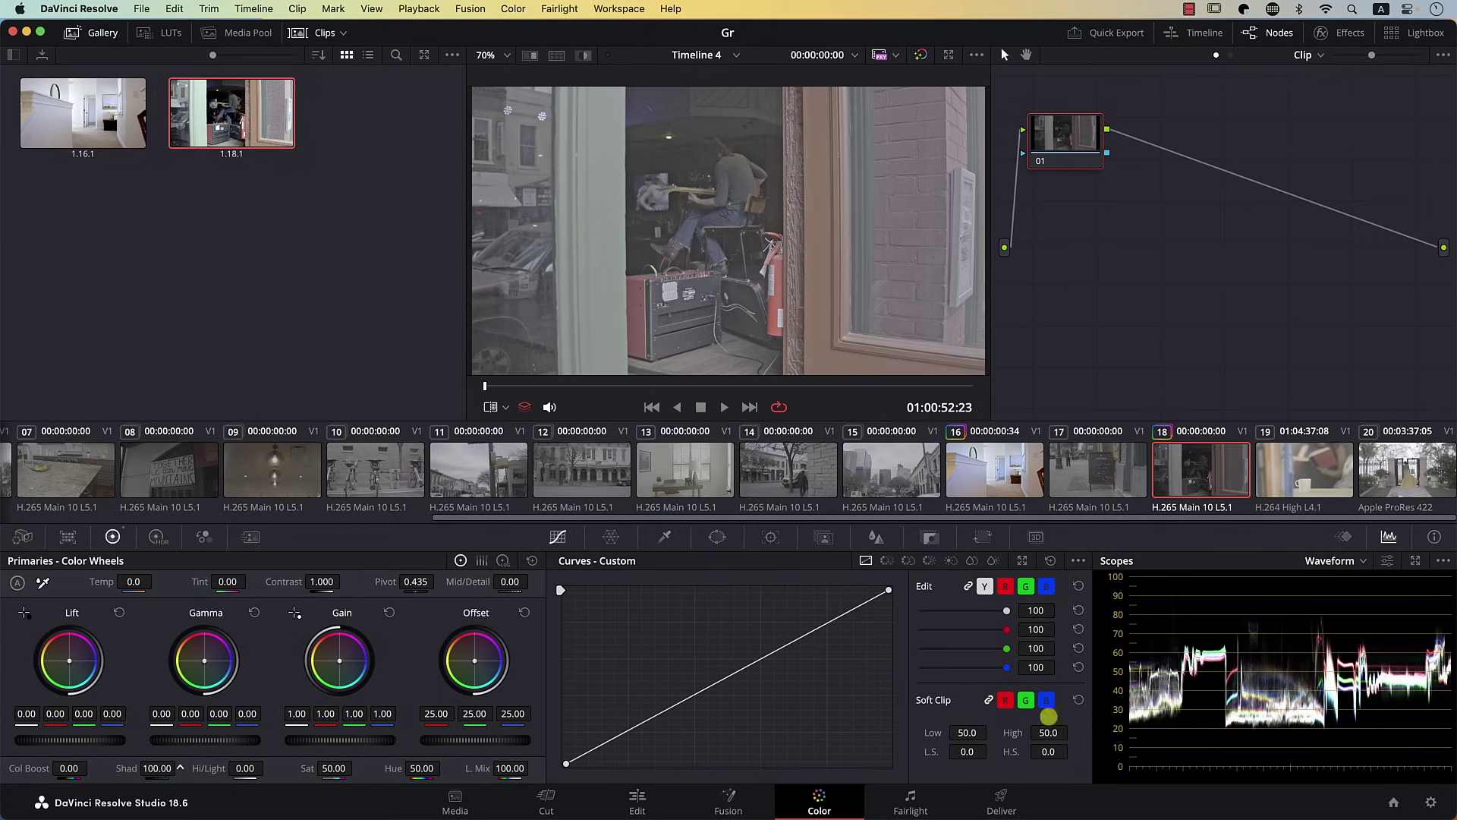
{"action": "left_click_drag", "start_coordinate": [245, 768], "coordinate": [231, 769]}
Auto-balance clip 18 on new serial node 02, then auto-balance clip 20.
{"action": "key", "text": "alt+s"}
{"action": "left_click", "coordinate": [18, 583]}
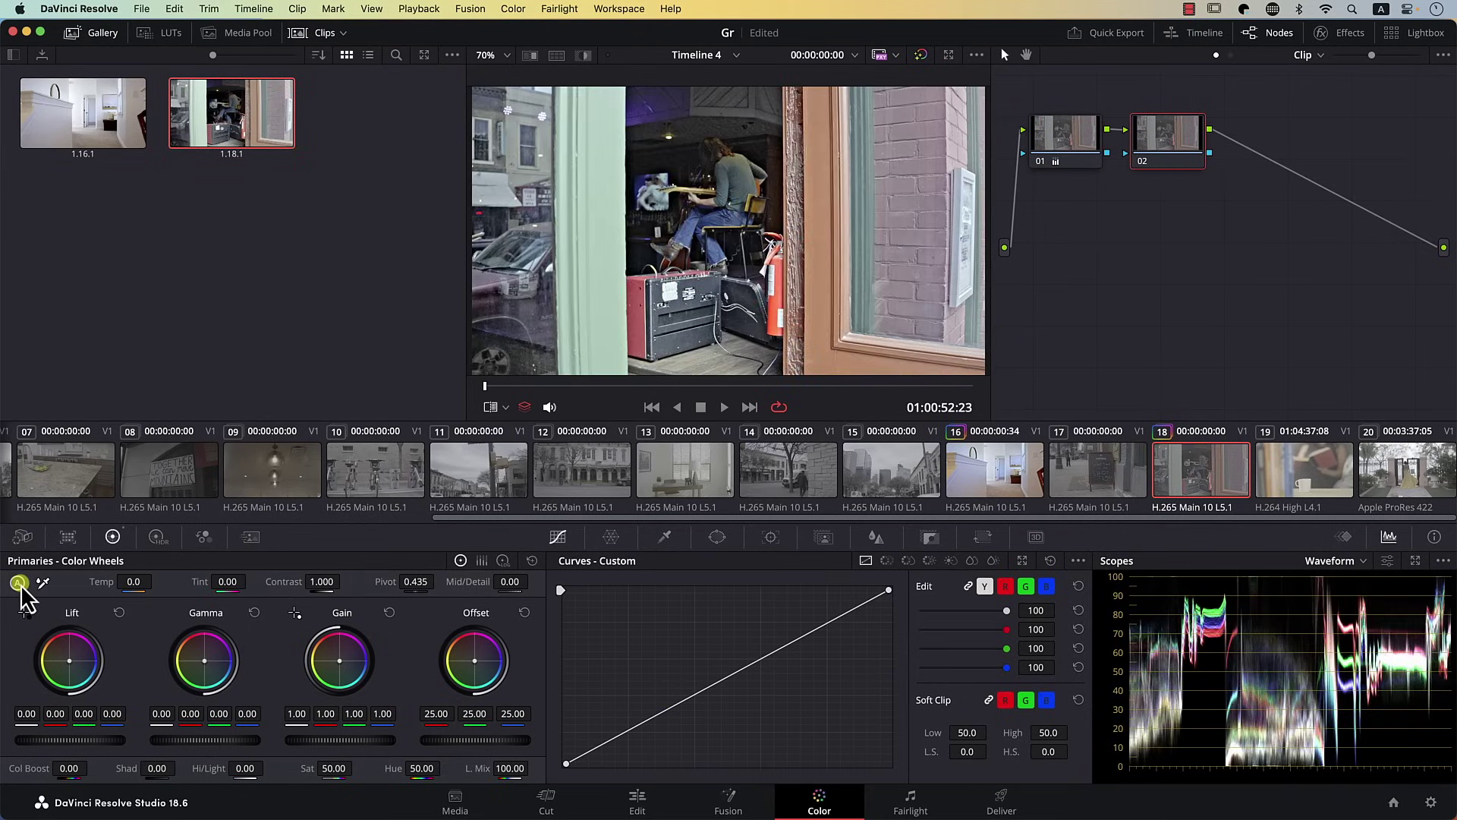
{"action": "left_click_drag", "start_coordinate": [623, 387], "coordinate": [805, 393]}
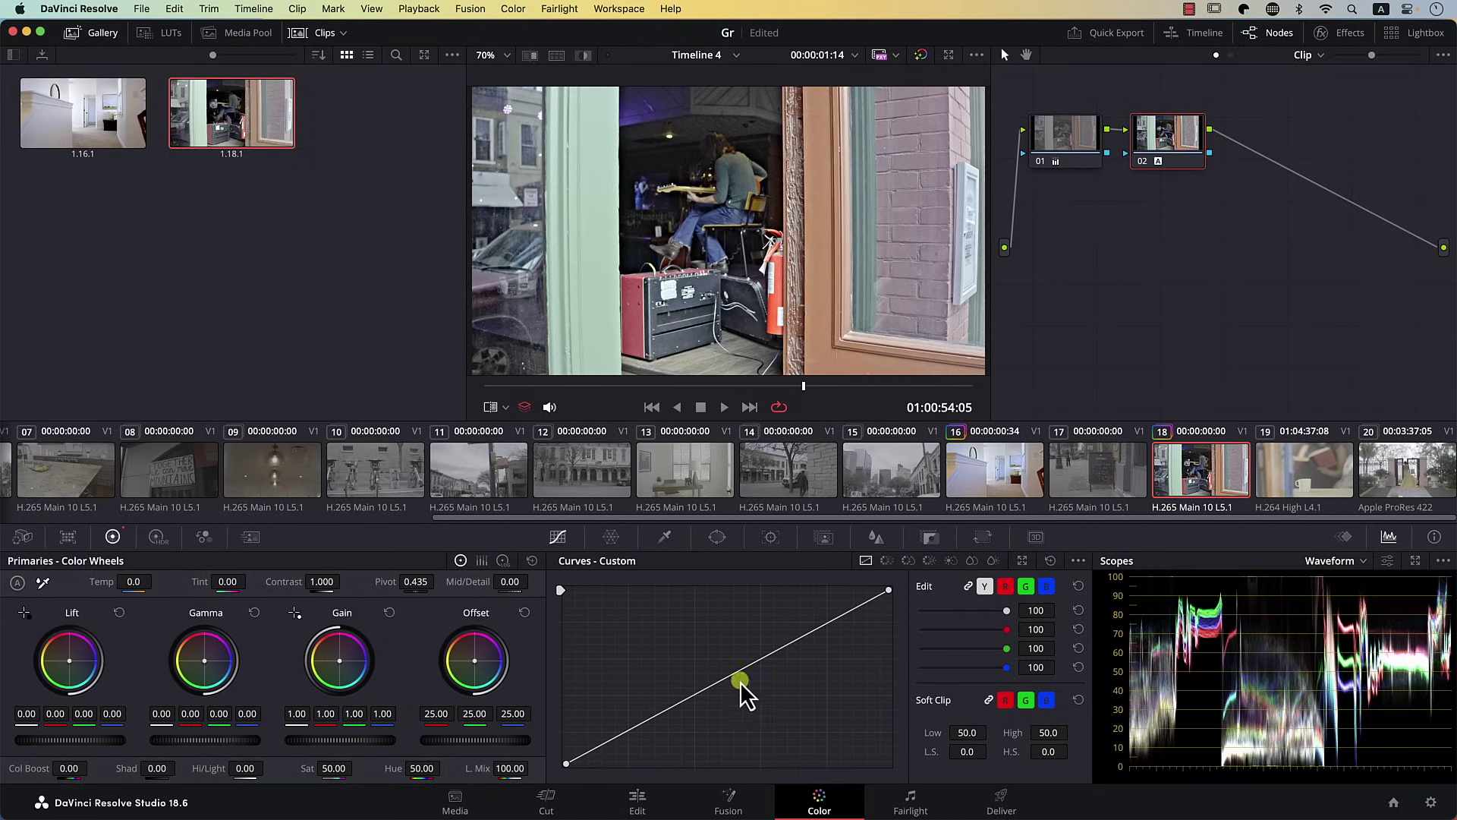
{"action": "left_click", "coordinate": [1413, 472]}
{"action": "left_click", "coordinate": [16, 582]}
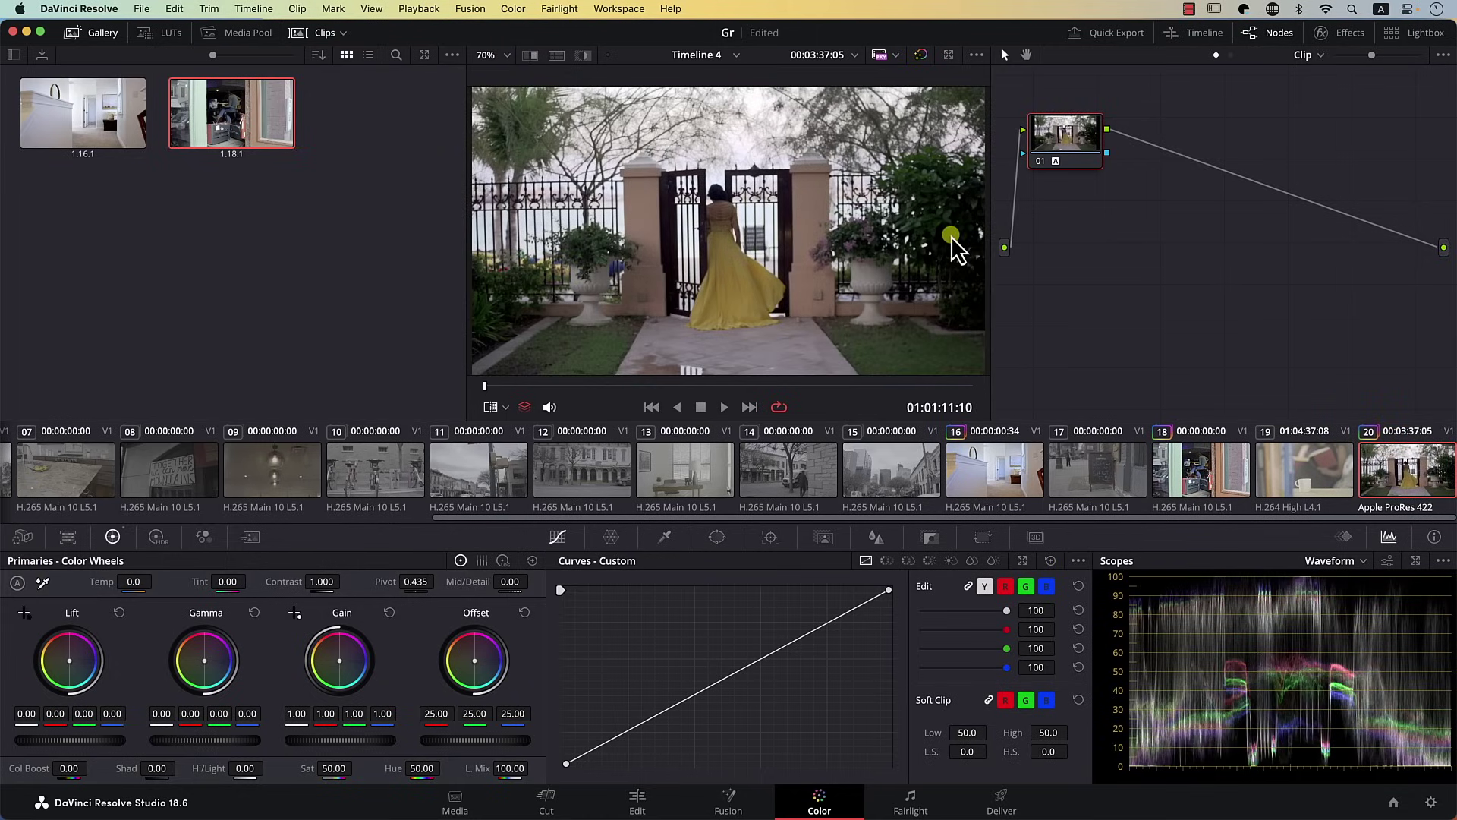
Grab still 1.20.1, set Shad 100, and auto-balance clip 20 on serial node 02.
{"action": "right_click", "coordinate": [827, 219]}
{"action": "left_click", "coordinate": [830, 229]}
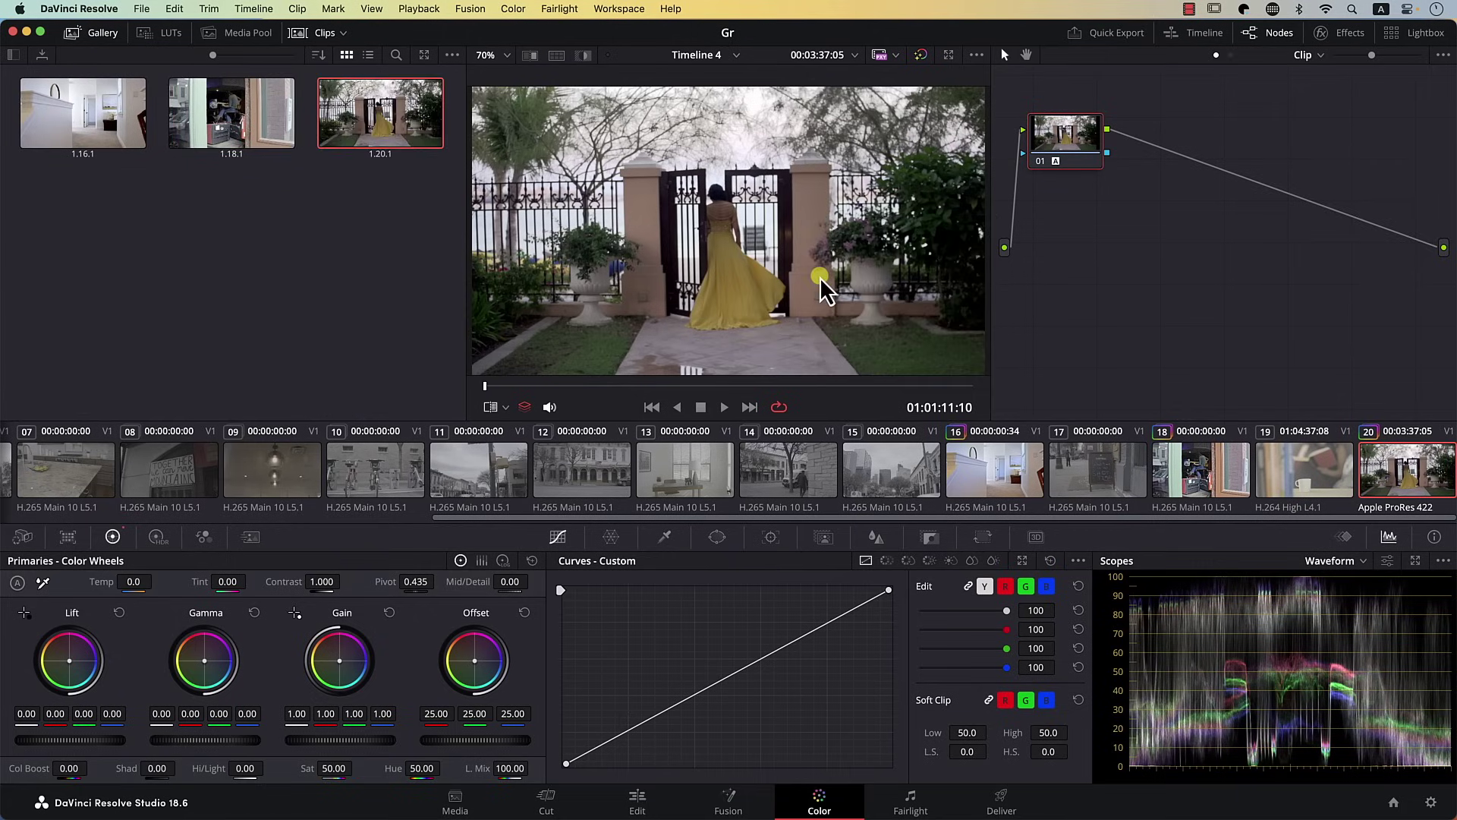
{"action": "left_click_drag", "start_coordinate": [126, 768], "coordinate": [422, 771]}
{"action": "left_click_drag", "start_coordinate": [205, 769], "coordinate": [195, 769]}
{"action": "key", "text": "alt+s"}
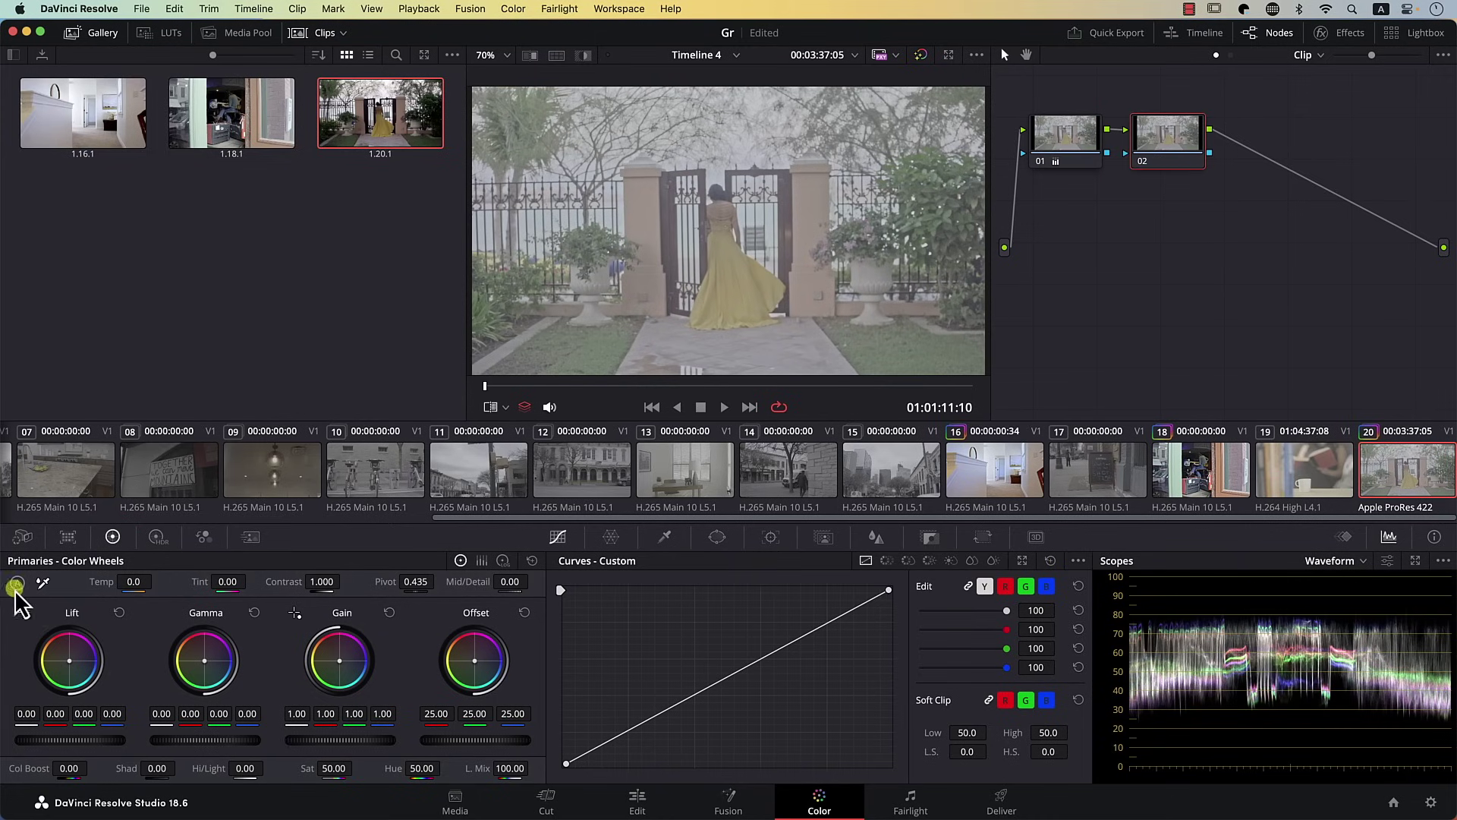
{"action": "left_click", "coordinate": [17, 583]}
{"action": "left_click_drag", "start_coordinate": [702, 384], "coordinate": [772, 383]}
Add node 03 with Gamma -0.18 and wipe-compare it against still 1.20.1.
{"action": "key", "text": "alt+s"}
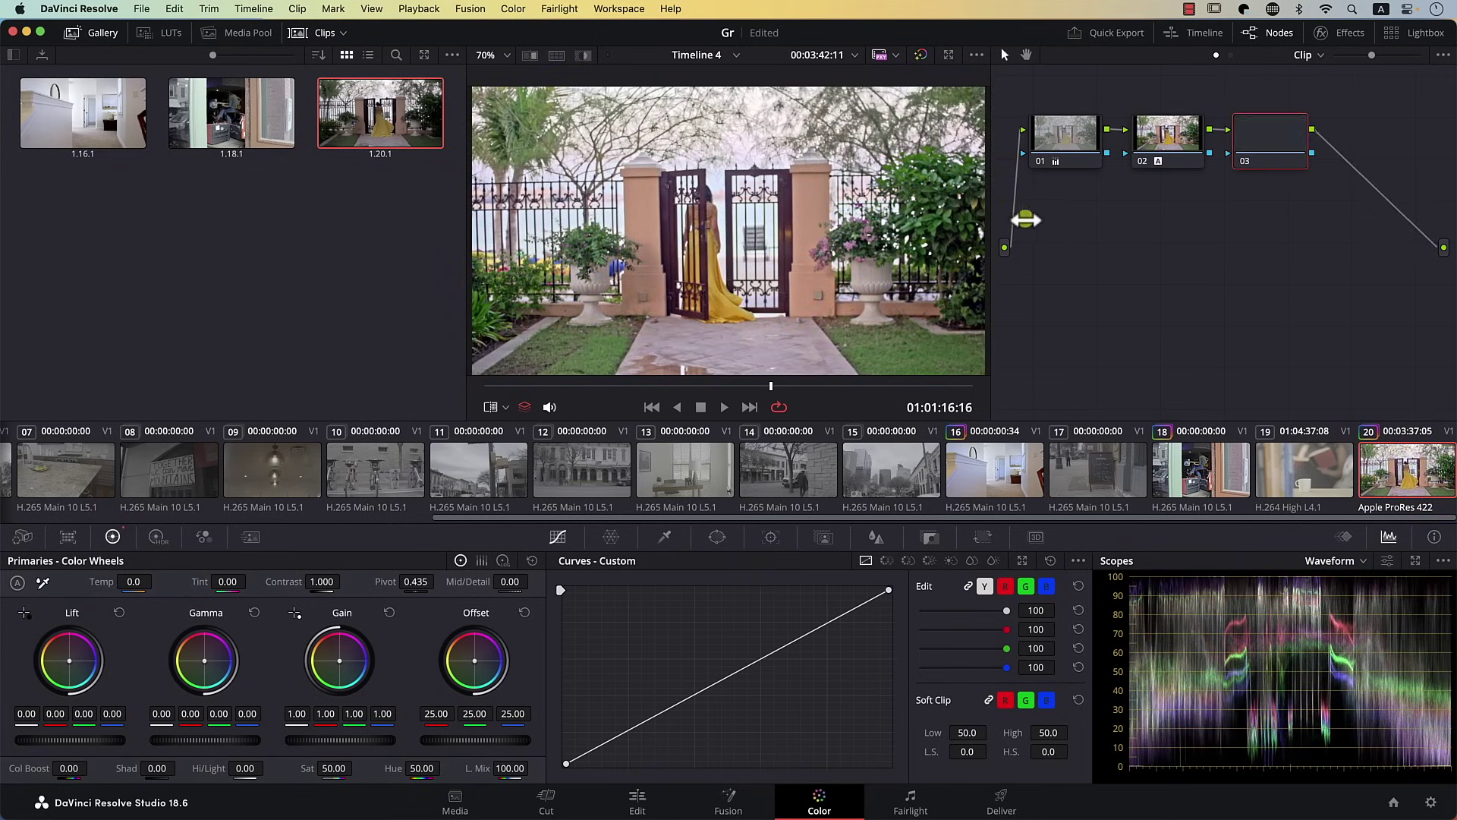
{"action": "left_click_drag", "start_coordinate": [209, 740], "coordinate": [234, 741]}
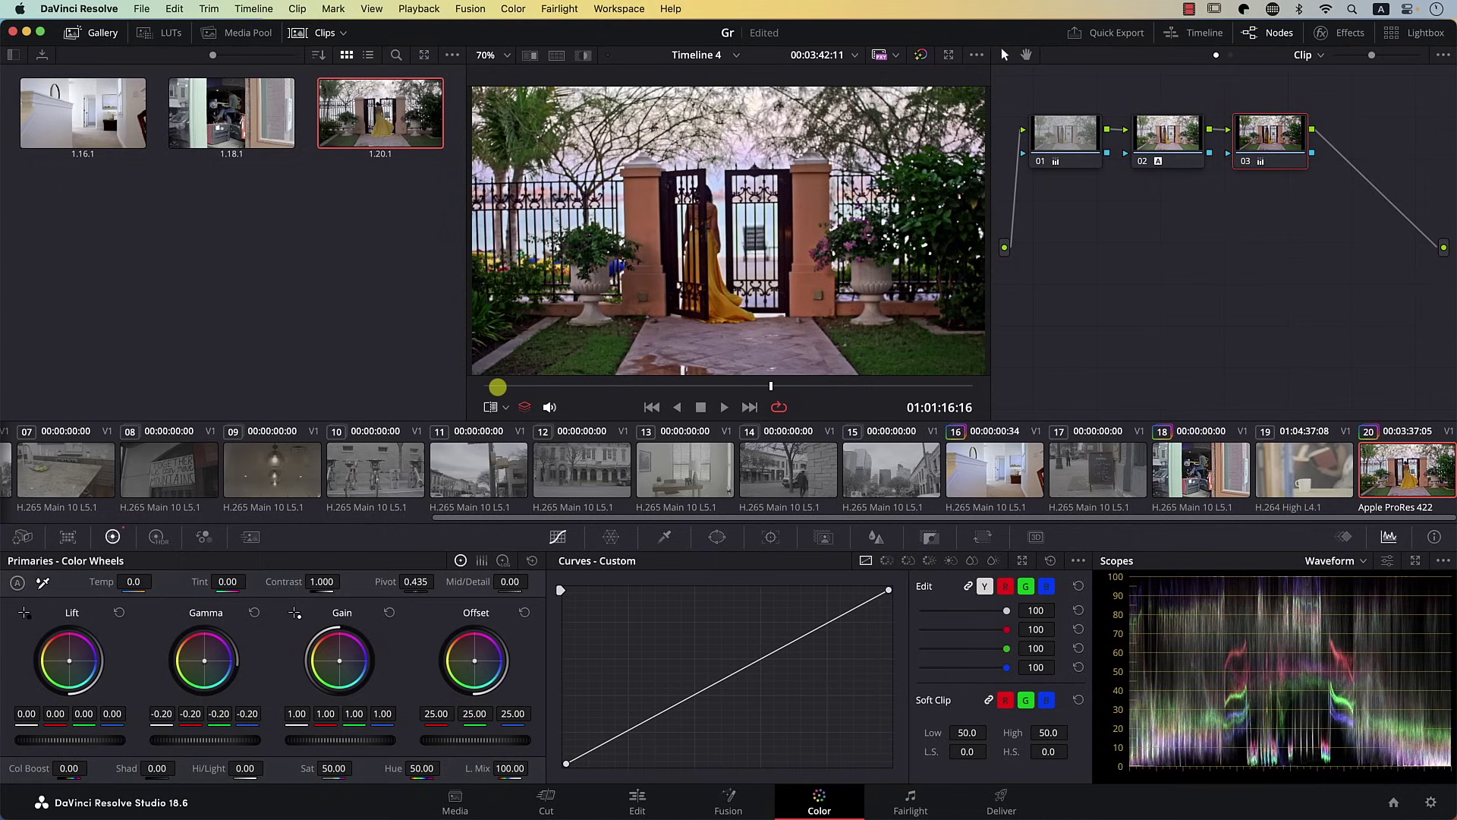
{"action": "double_click", "coordinate": [448, 102]}
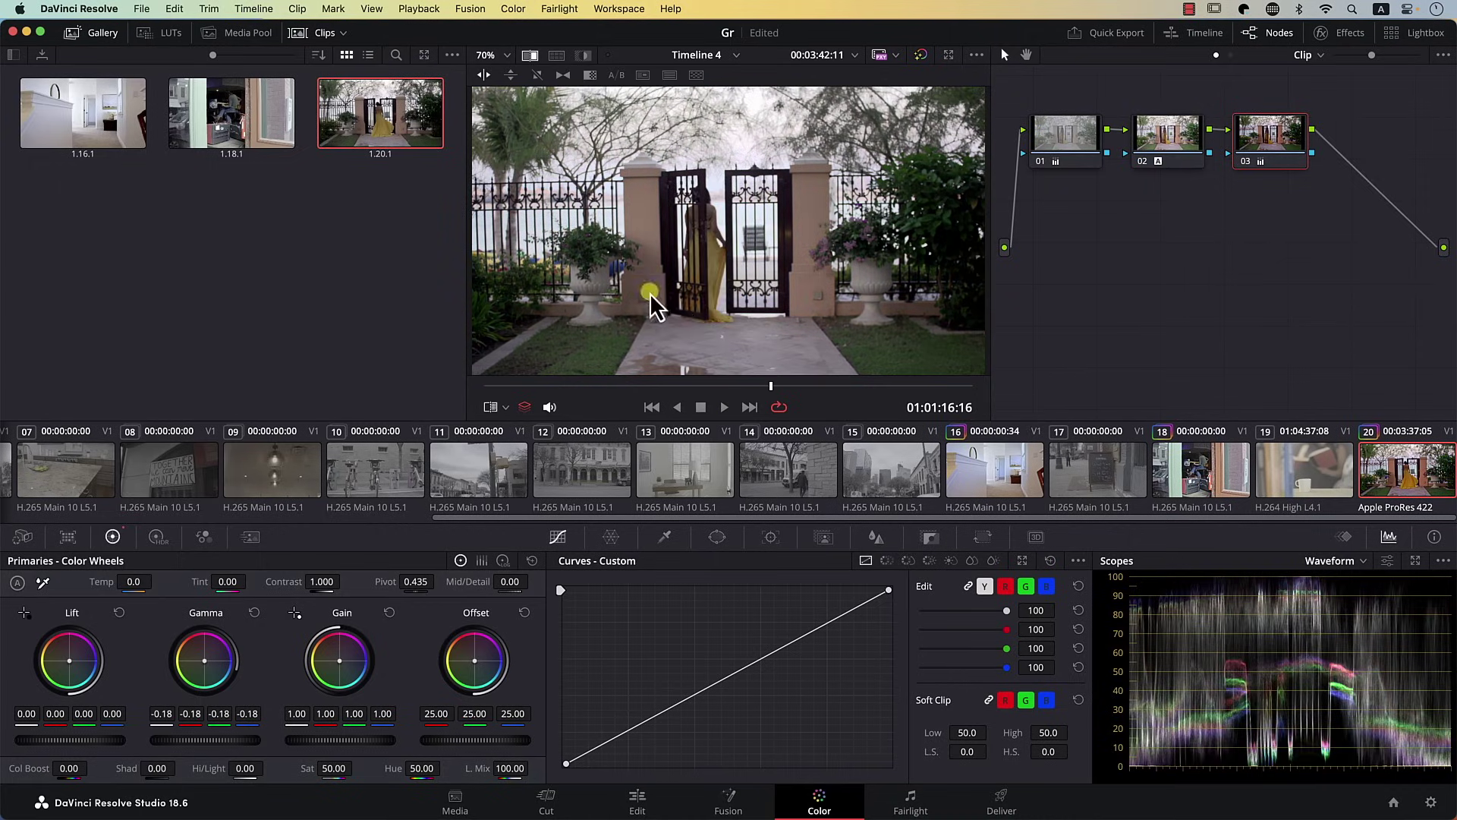
{"action": "left_click_drag", "start_coordinate": [763, 271], "coordinate": [958, 248]}
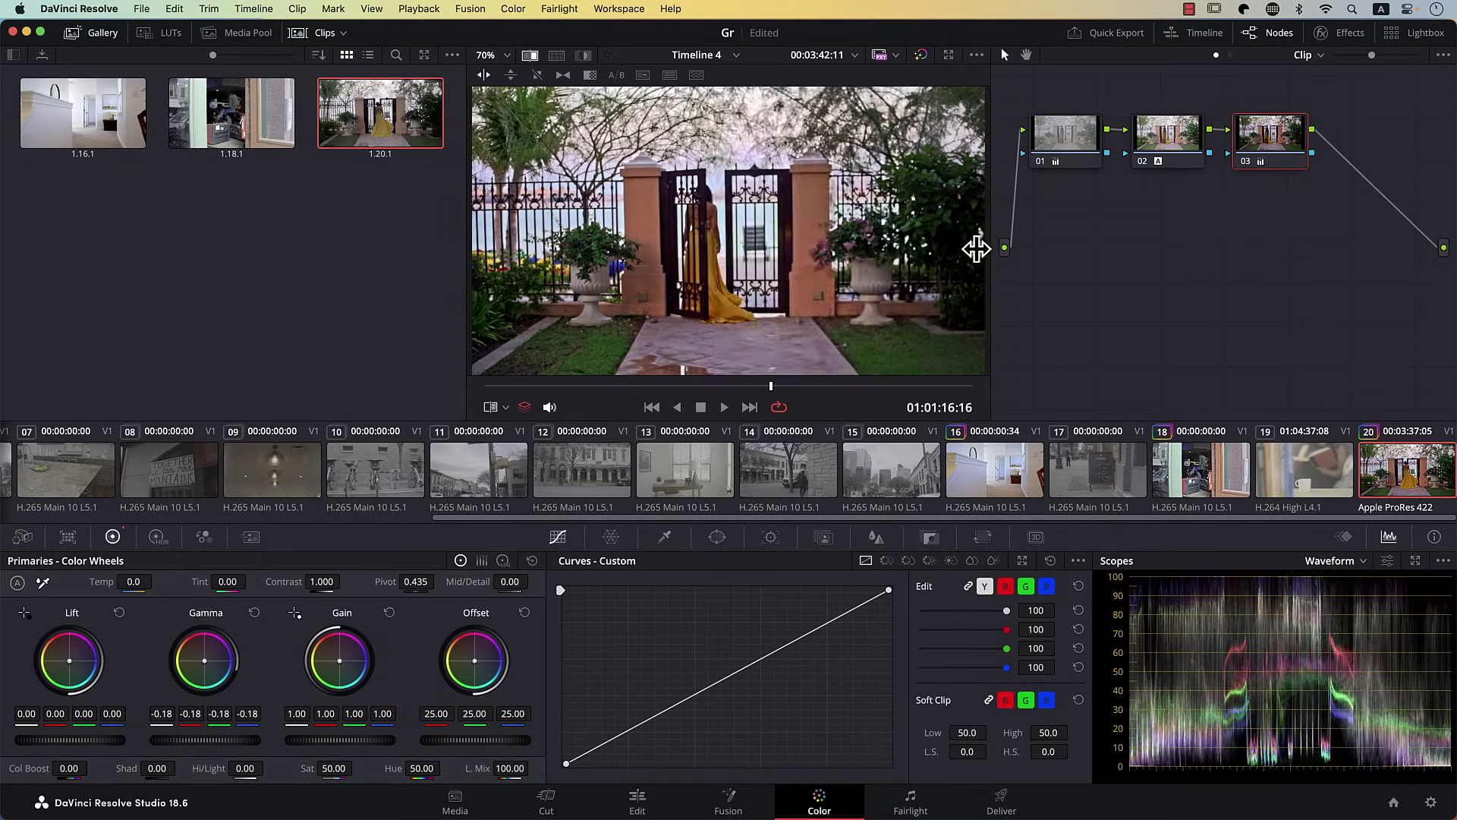